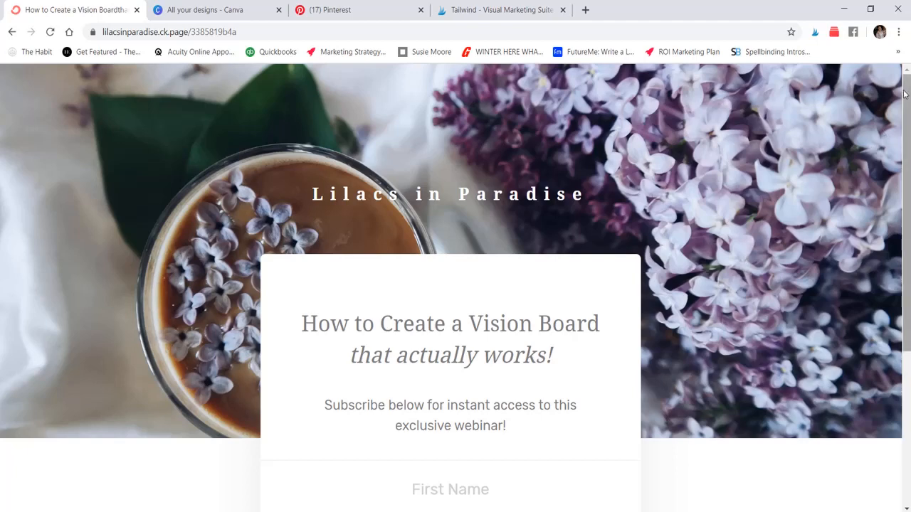
- Look over the vision board webinar's landing page, from the header image to the sign-up form
left_click_drag(905, 94, 898, 196)
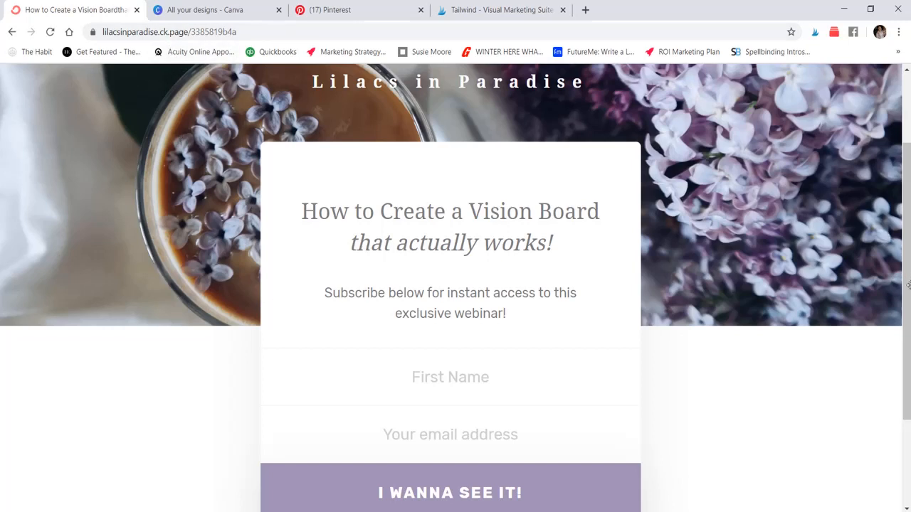
left_click_drag(908, 282, 908, 339)
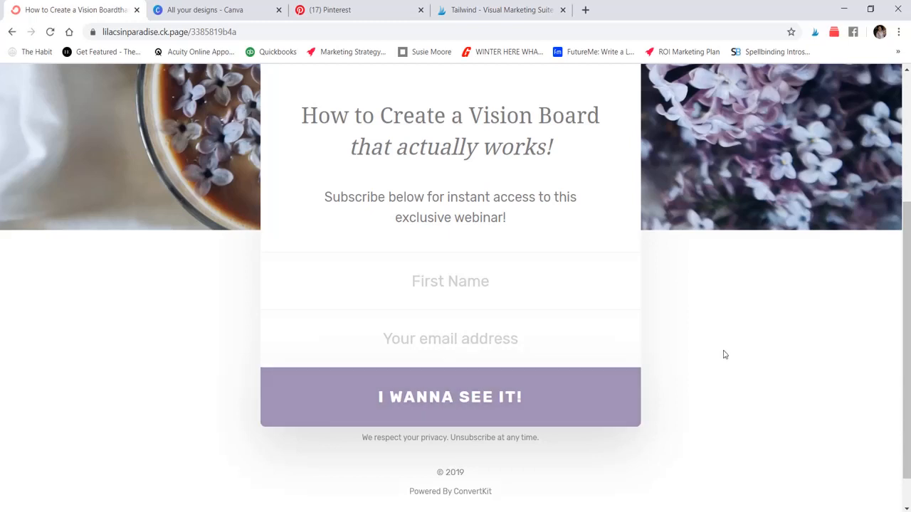
left_click_drag(907, 345, 905, 243)
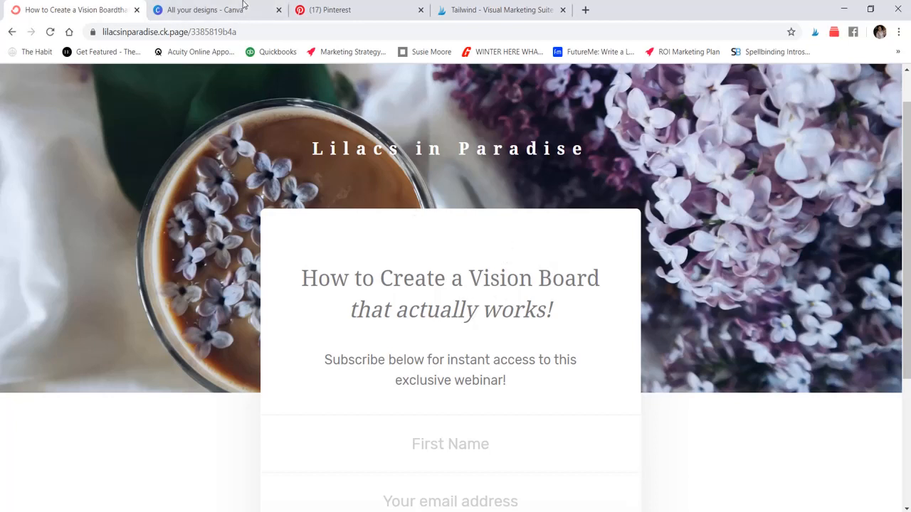
- Switch to Canva and create a new blank Pinterest Graphic design
left_click(207, 9)
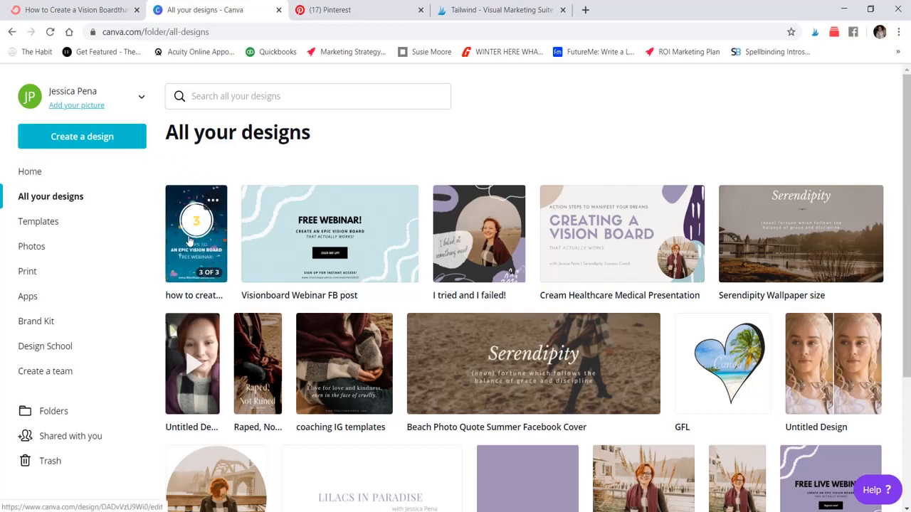
left_click(103, 142)
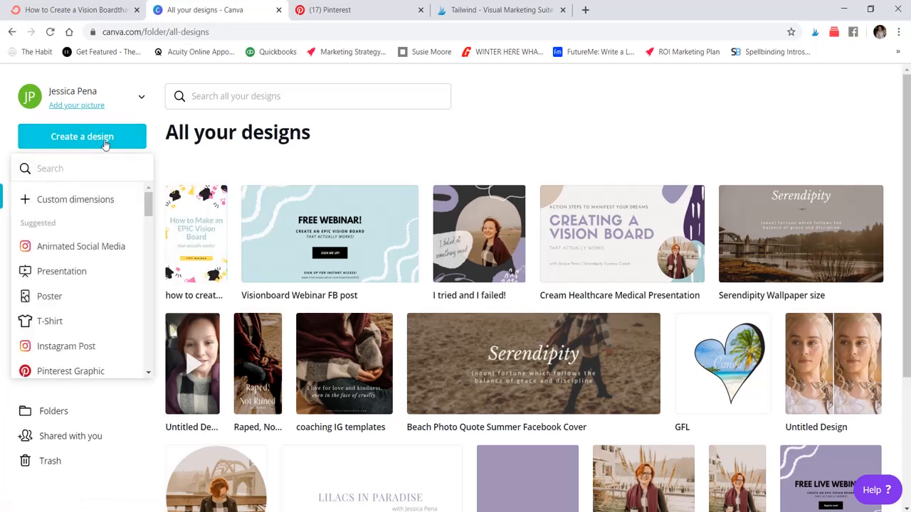
left_click_drag(148, 200, 148, 216)
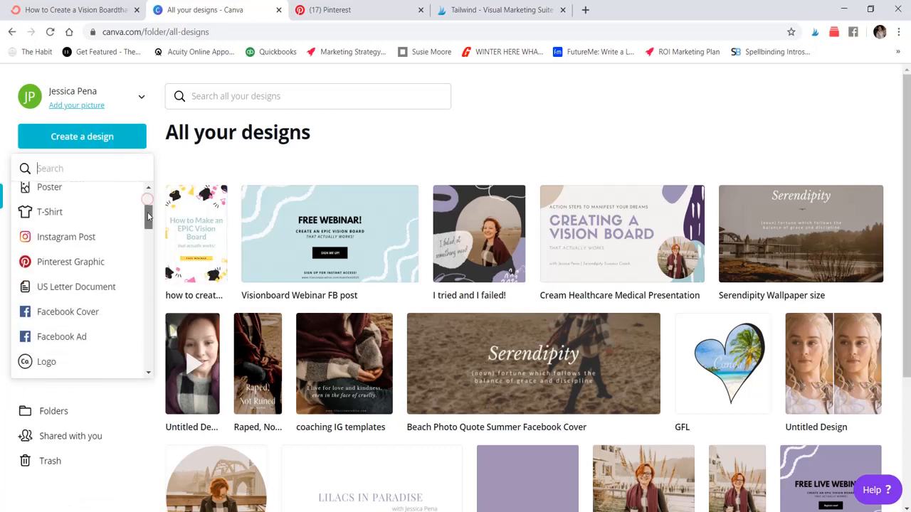
left_click(90, 266)
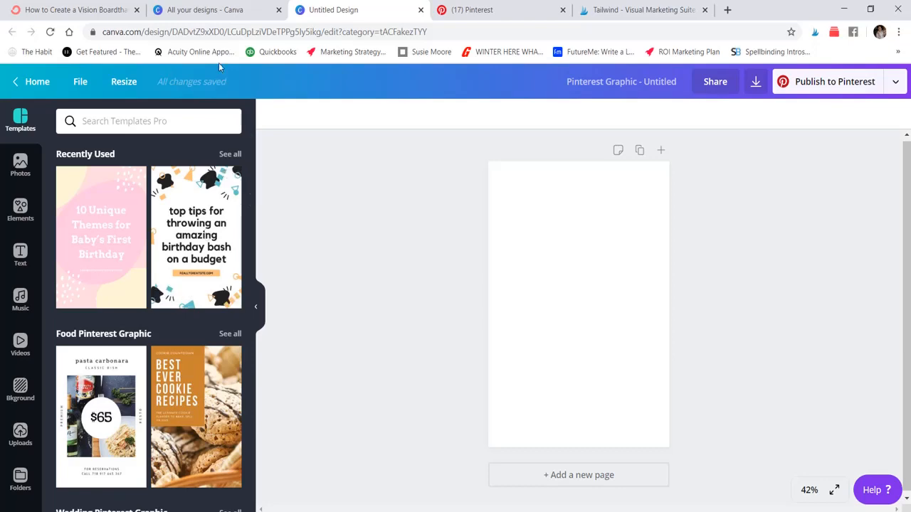
left_click(217, 10)
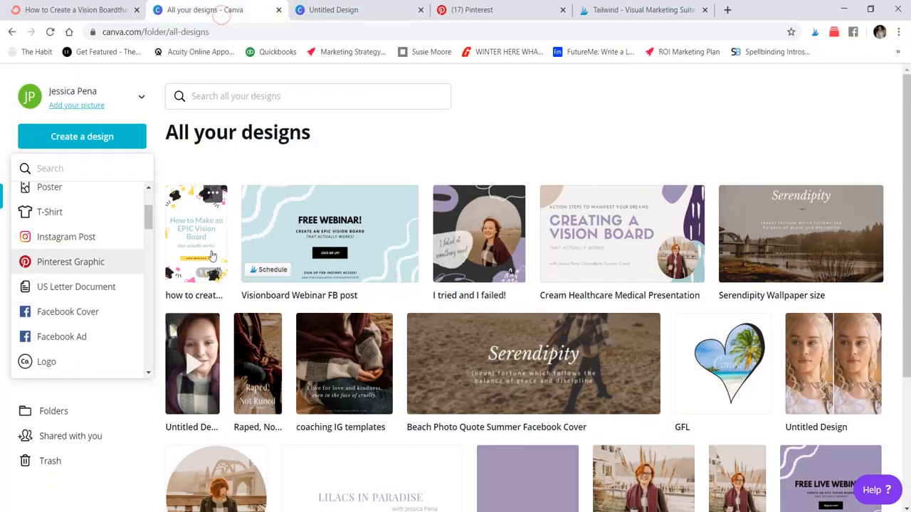
left_click(380, 8)
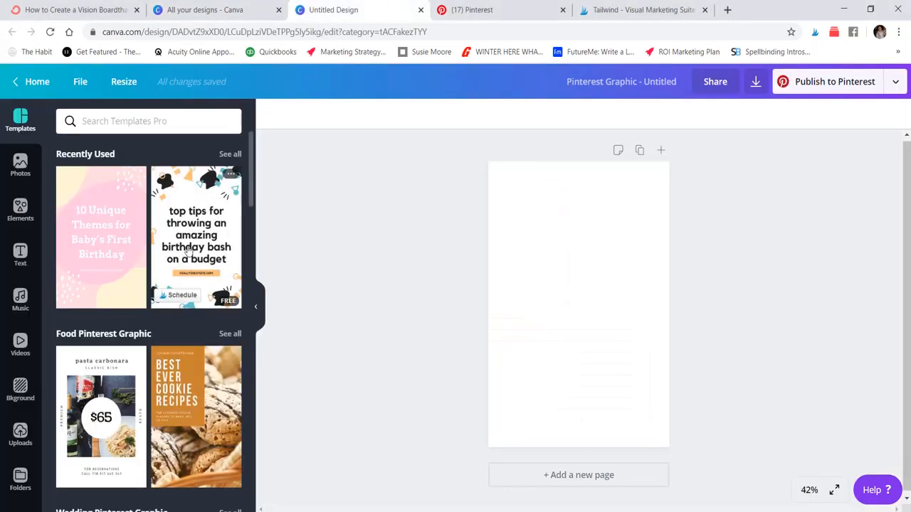
- Browse the Pinterest graphic templates and apply the sunflower "It's Officially Spring" template to the blank page
scroll(252, 204, "down", 6)
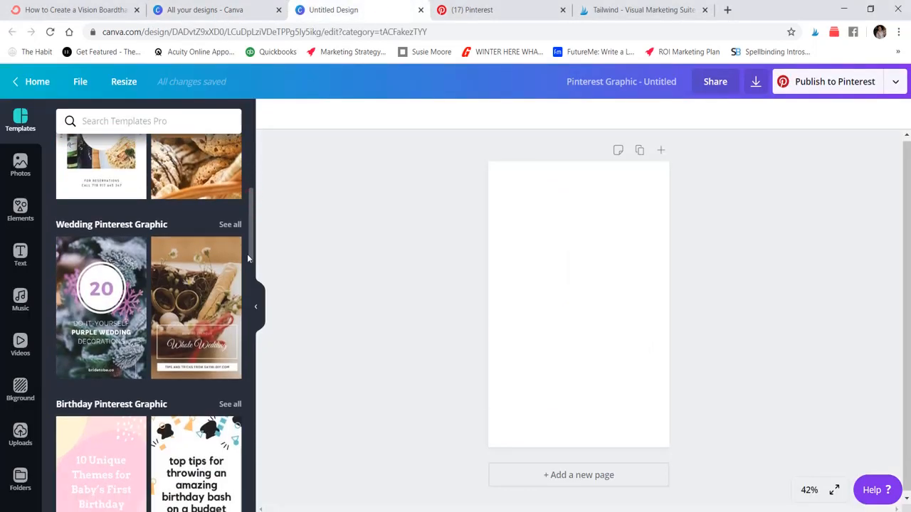
scroll(246, 283, "down", 5)
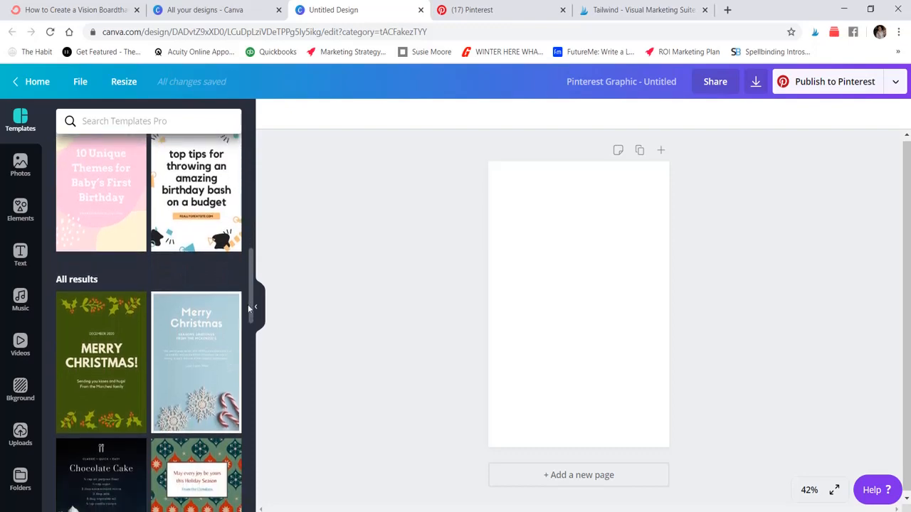
left_click_drag(252, 291, 249, 447)
scroll(94, 304, "down", 1)
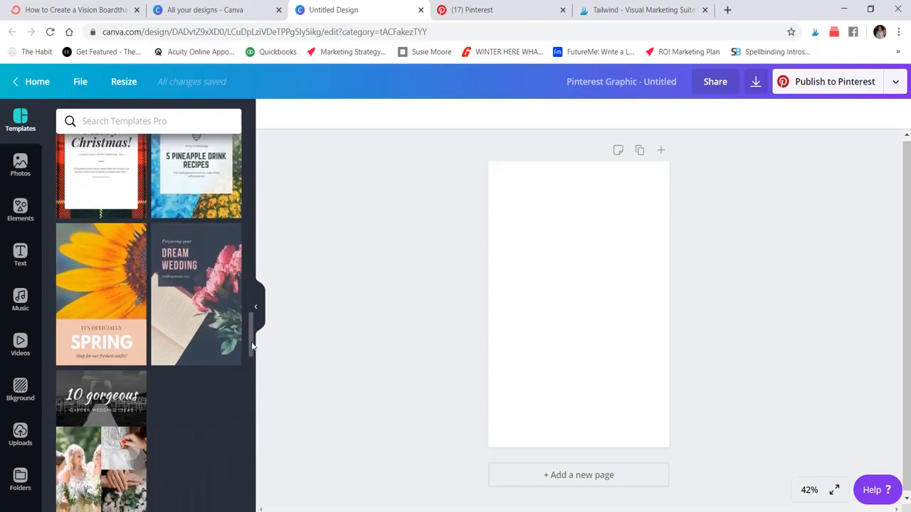
left_click(94, 301)
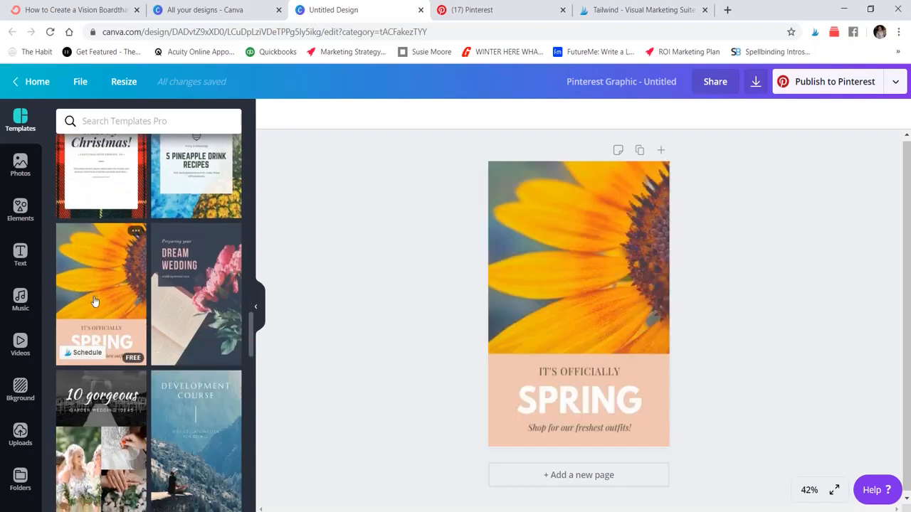
- Replace the template's sunflower picture with the uploaded photo of two champagne glasses by the sea
left_click(603, 304)
key("Delete")
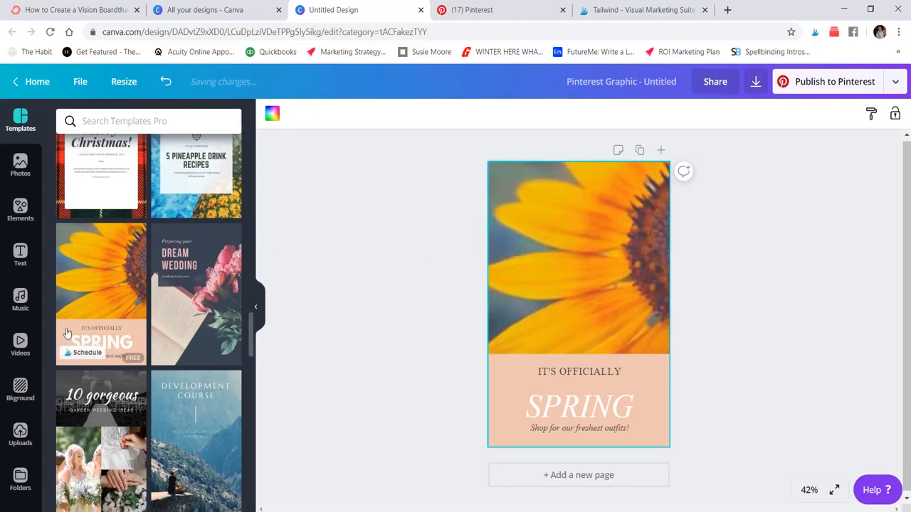
left_click(21, 436)
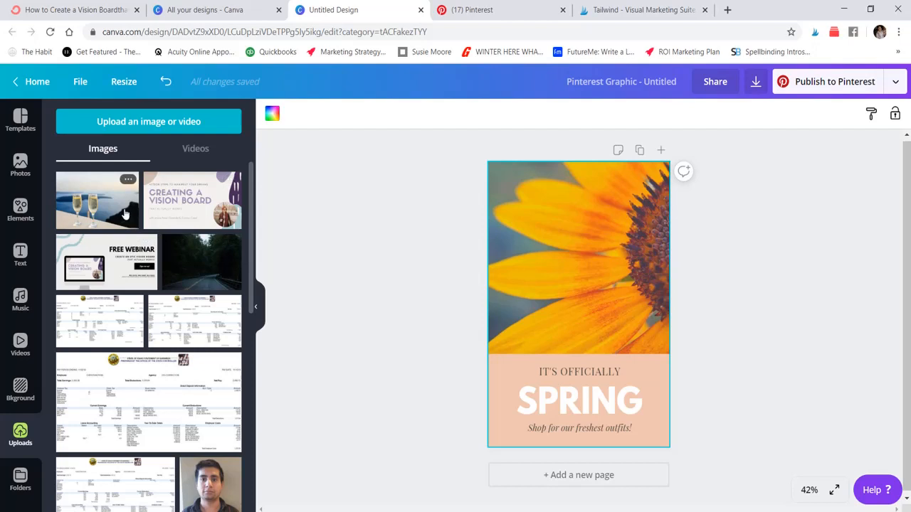
left_click_drag(107, 206, 520, 224)
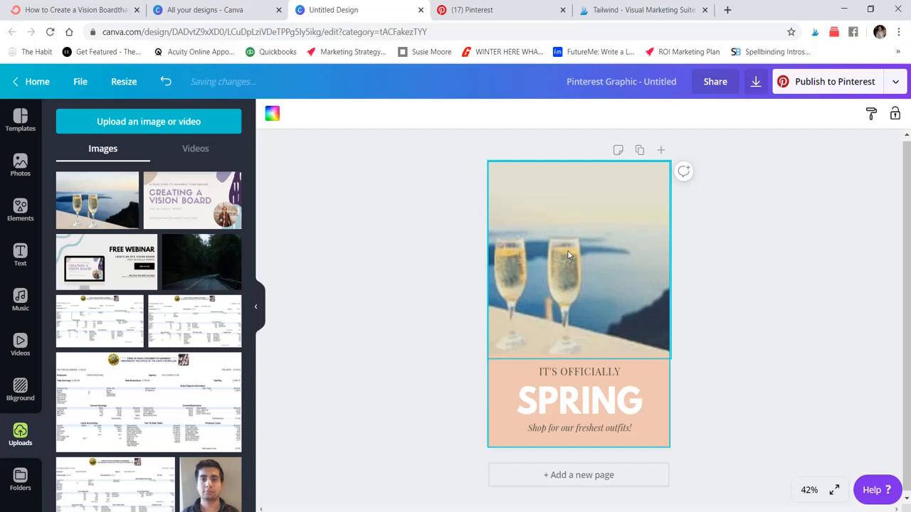
- Set the filter of the champagne glasses photo to None
left_click(538, 195)
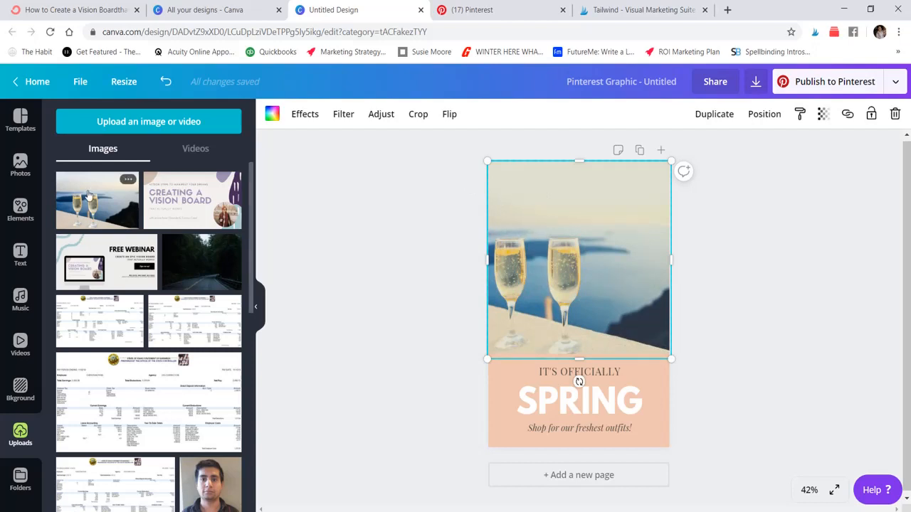
left_click(343, 114)
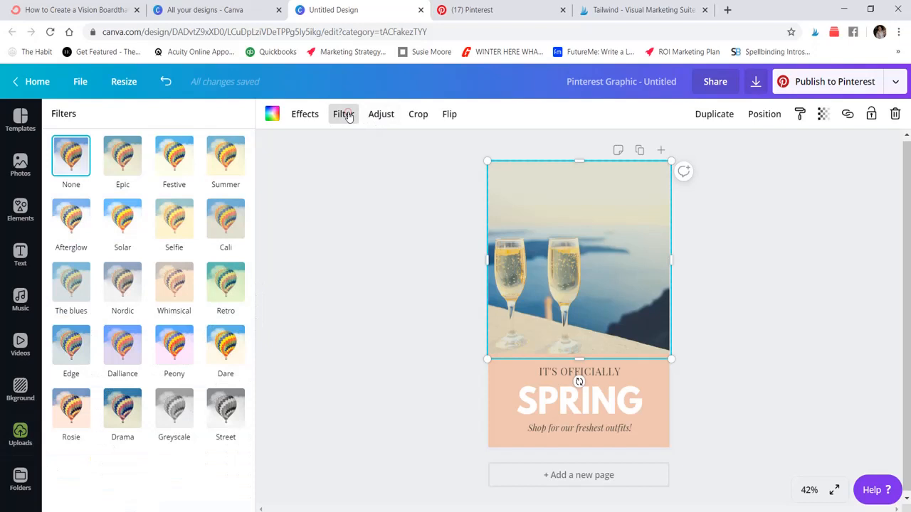
left_click(65, 162)
left_click(422, 219)
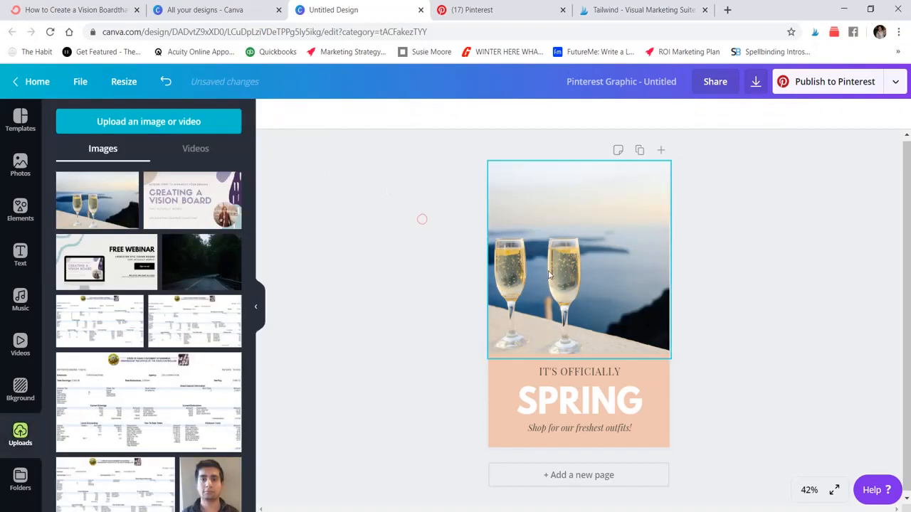
- Replace the small heading "IT'S OFFICIALLY" above the large title with "DOOT"
left_click(562, 373)
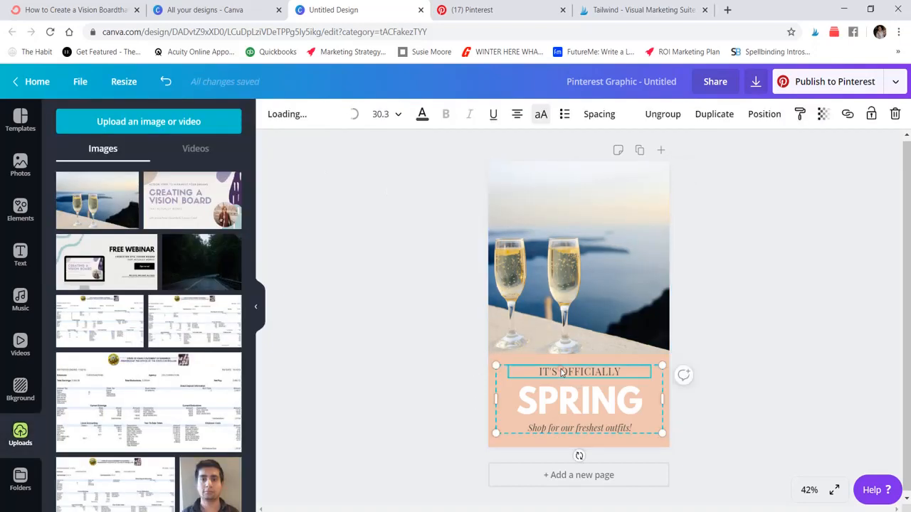
double_click(562, 372)
type("I DO")
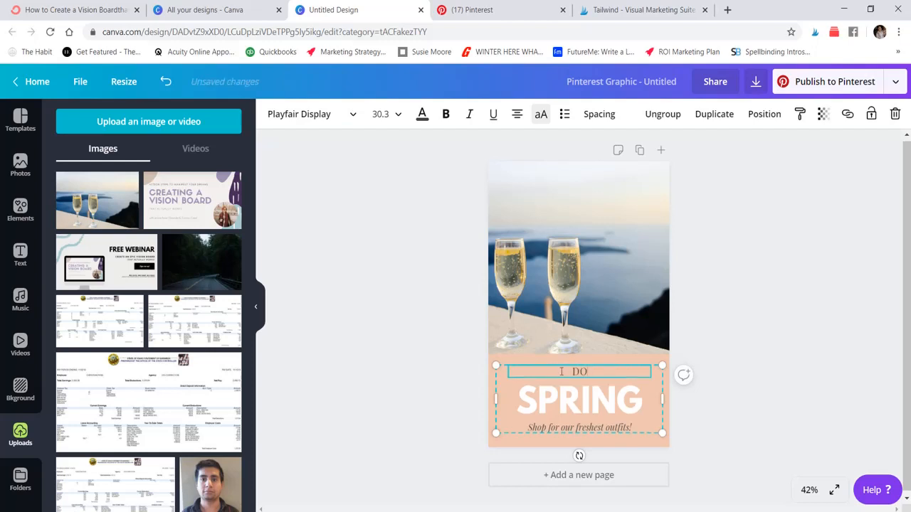
type("OT")
double_click(561, 371)
key("BackSpace")
type("DOOT")
- Replace the large white title "SPRING" with "DOOT"
left_click(560, 401)
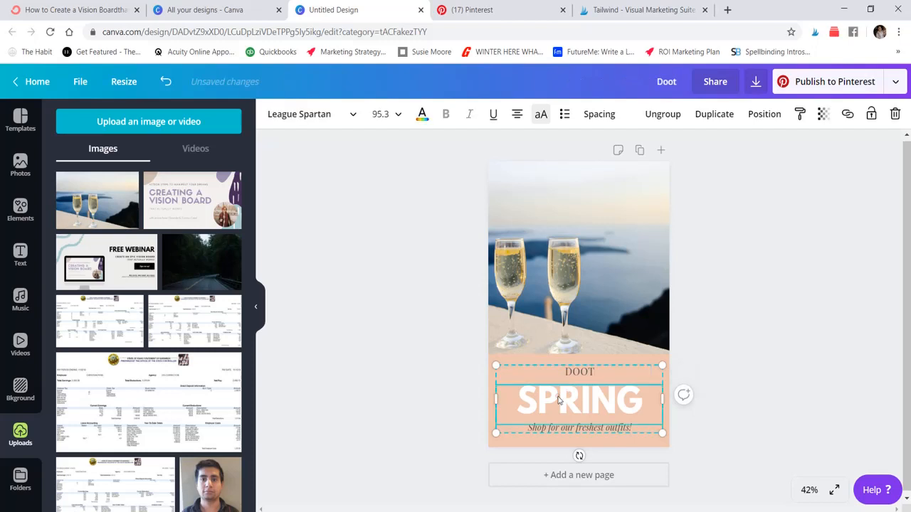
double_click(560, 401)
type("DOOT")
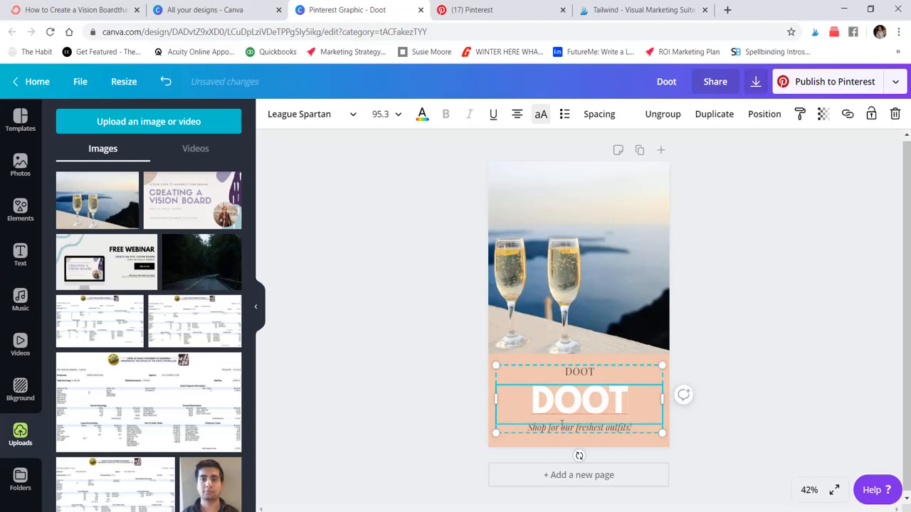
key("ctrl+a")
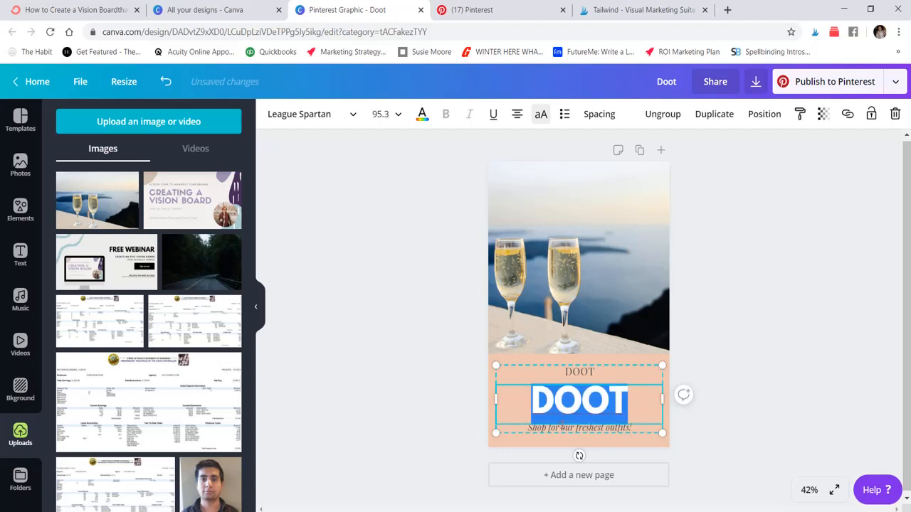
key("Escape")
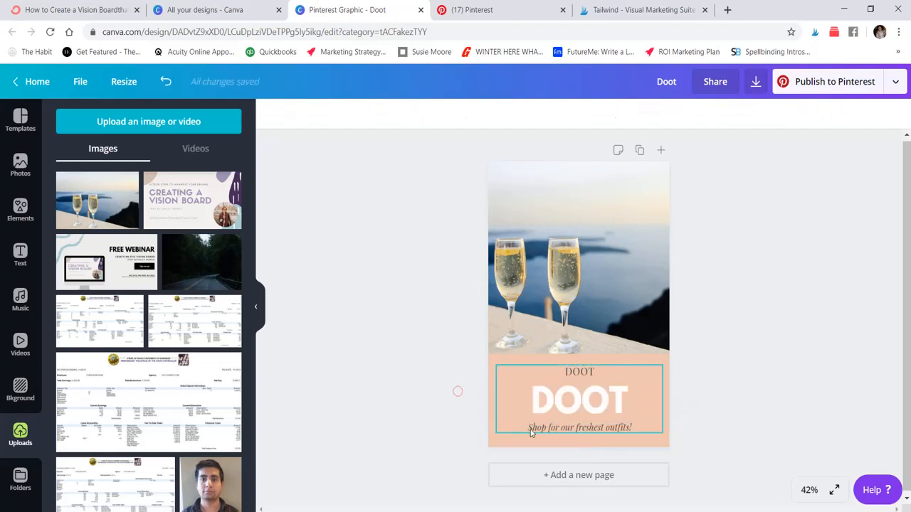
double_click(537, 427)
type("www.")
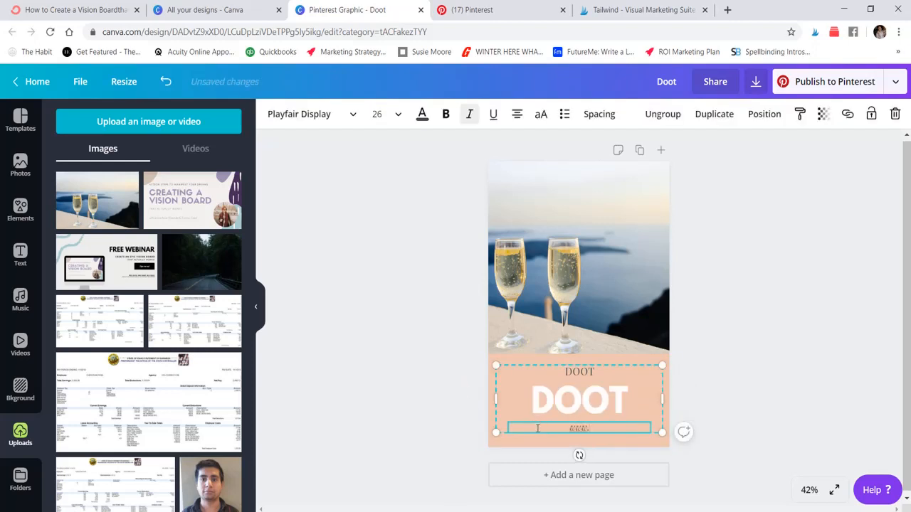
type("lilacsinparadise.com")
key("Escape")
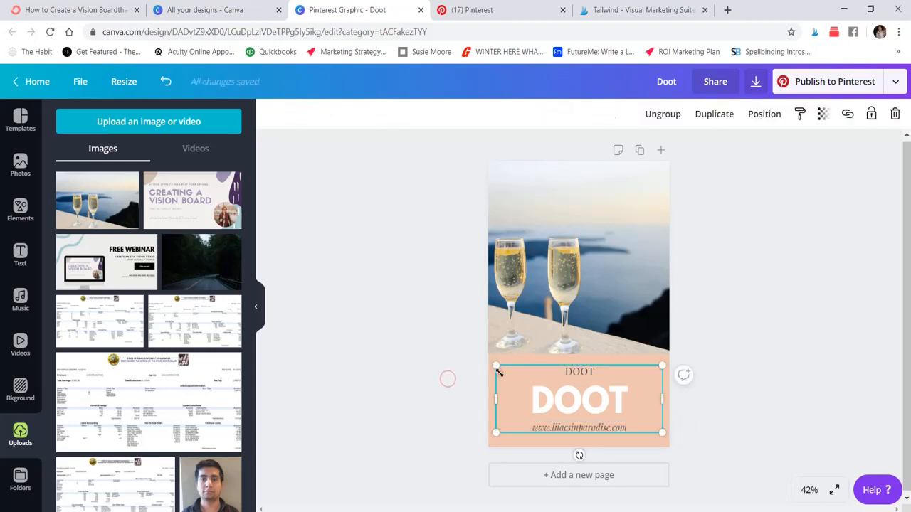
- Change the font of the large white "DOOT" title to the brand font Lato
left_click(531, 390)
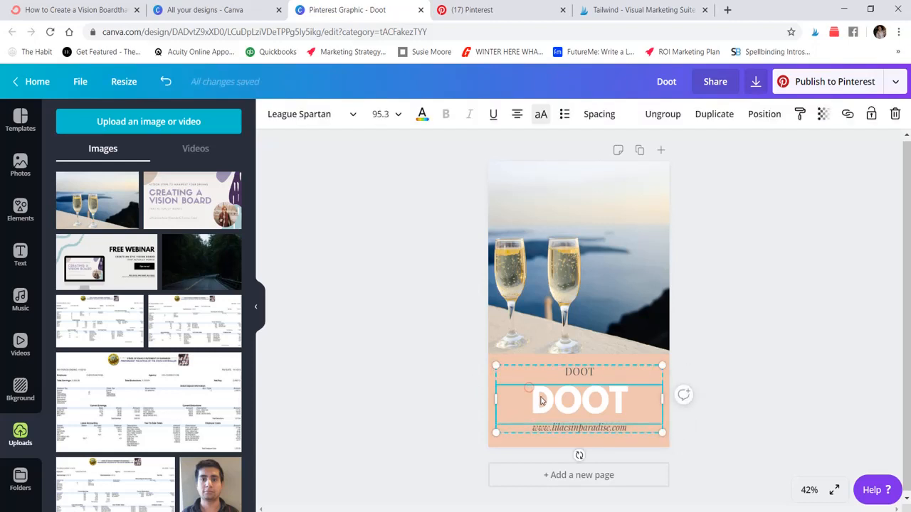
left_click(331, 115)
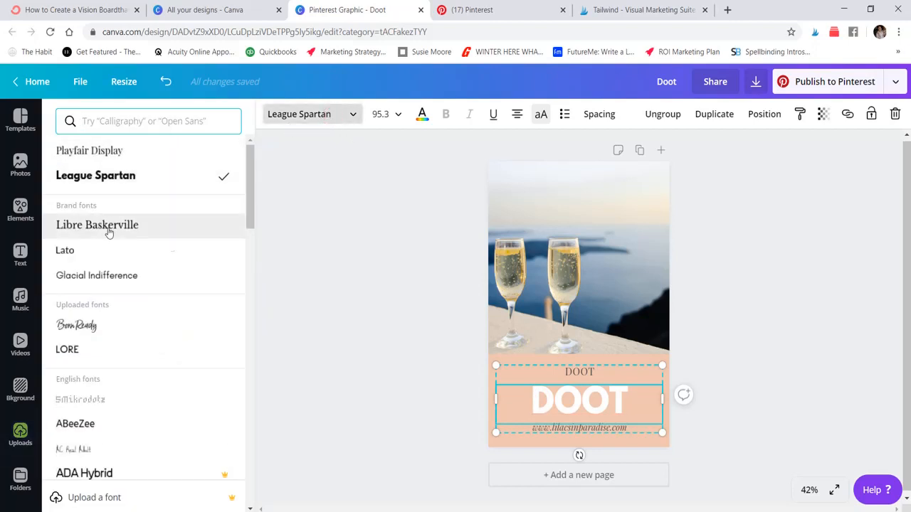
left_click(67, 252)
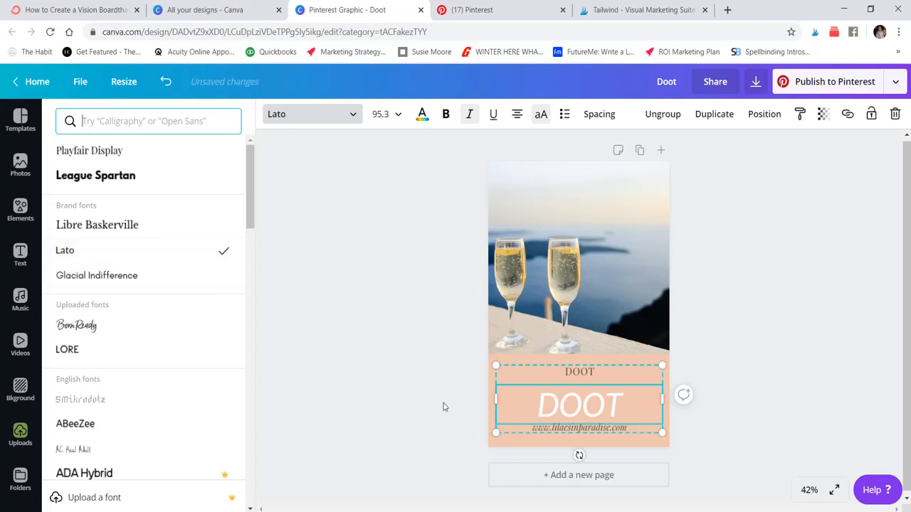
key("Escape")
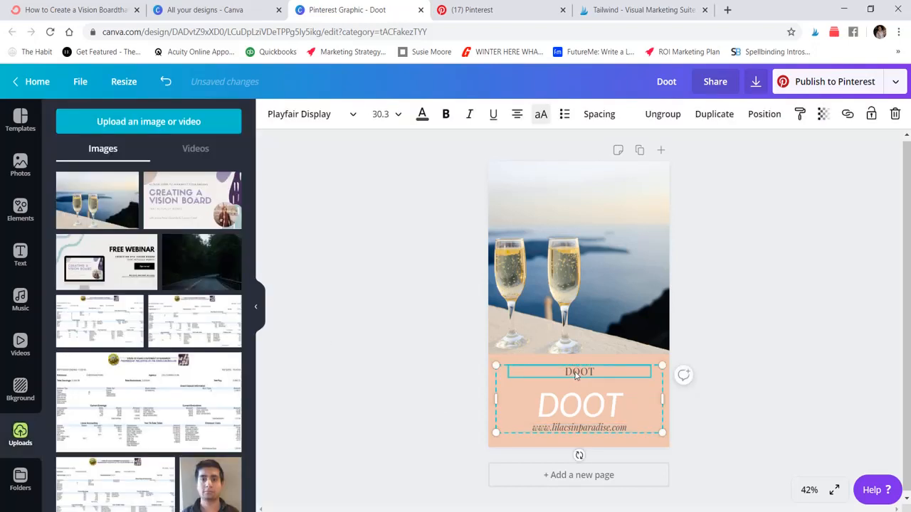
- Recolor the small "DOOT" heading with the dark purple from the LIP brand palette
double_click(578, 373)
left_click(422, 115)
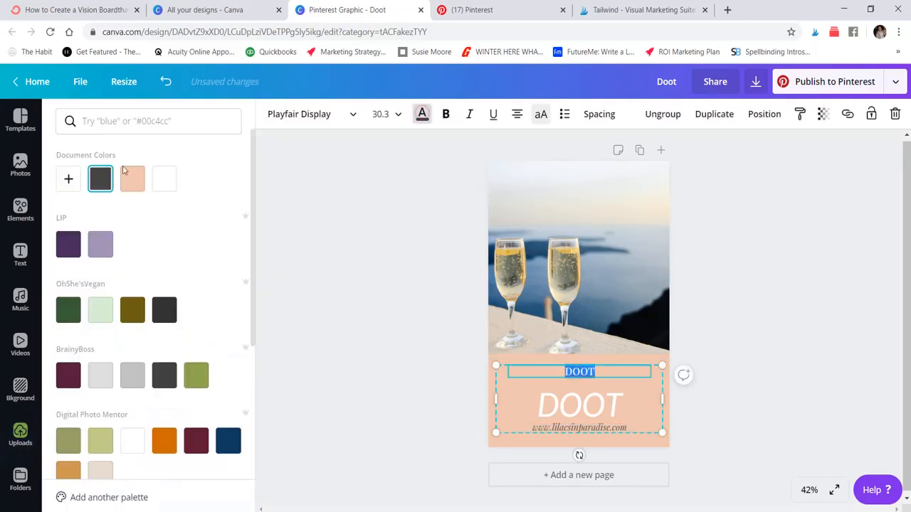
left_click(68, 244)
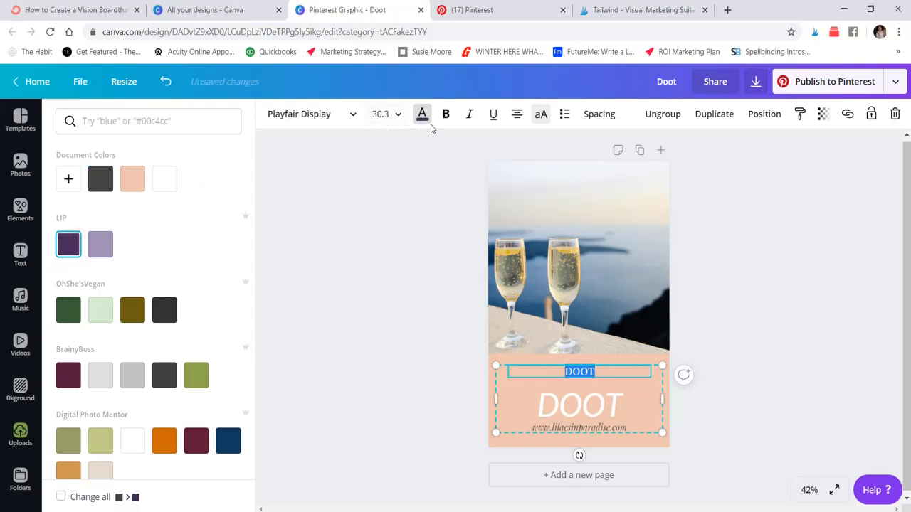
left_click(433, 171)
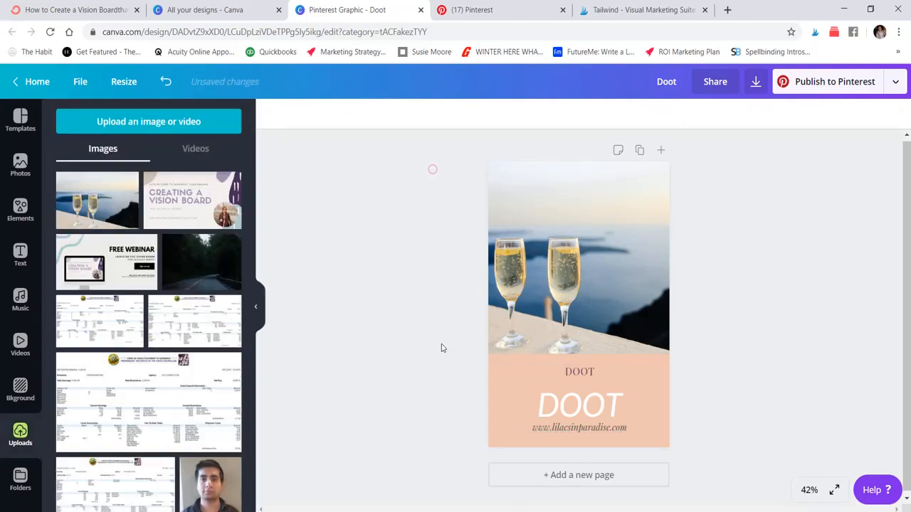
- View the download options for the Doot graphic, dismiss them and close the design
left_click(756, 83)
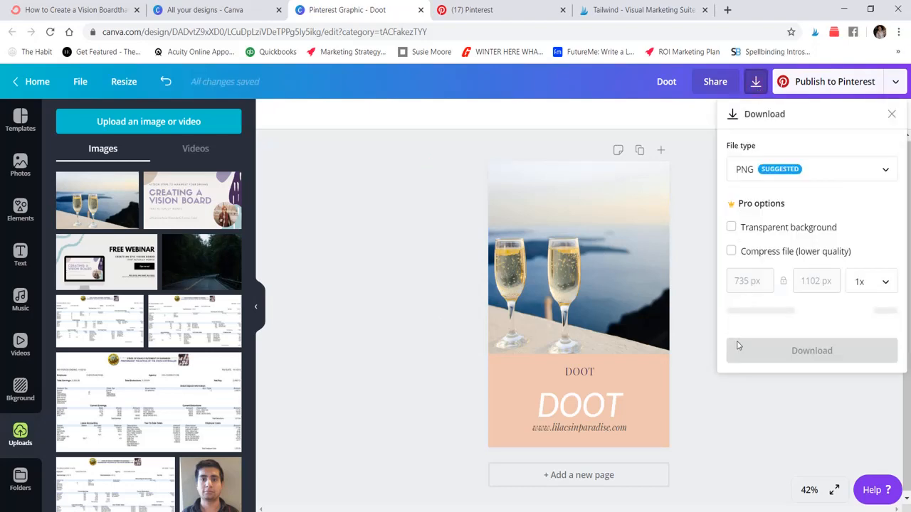
left_click(396, 308)
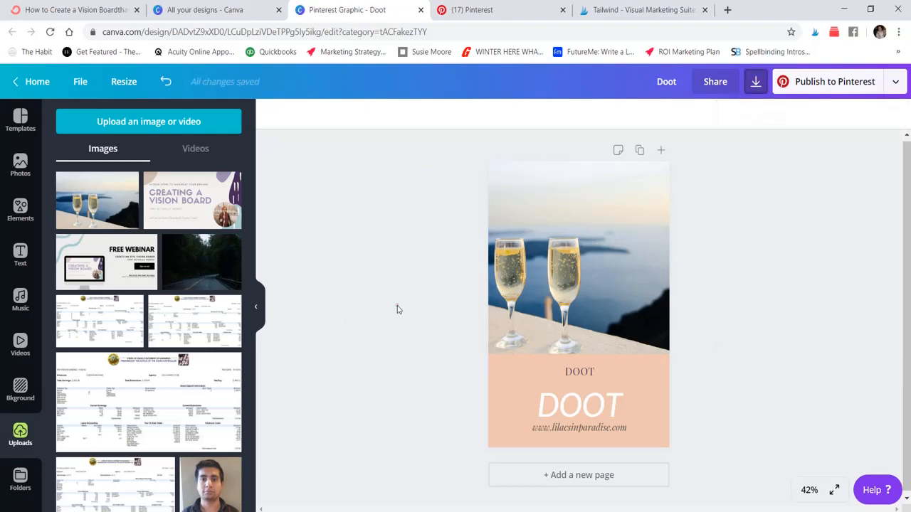
left_click(421, 9)
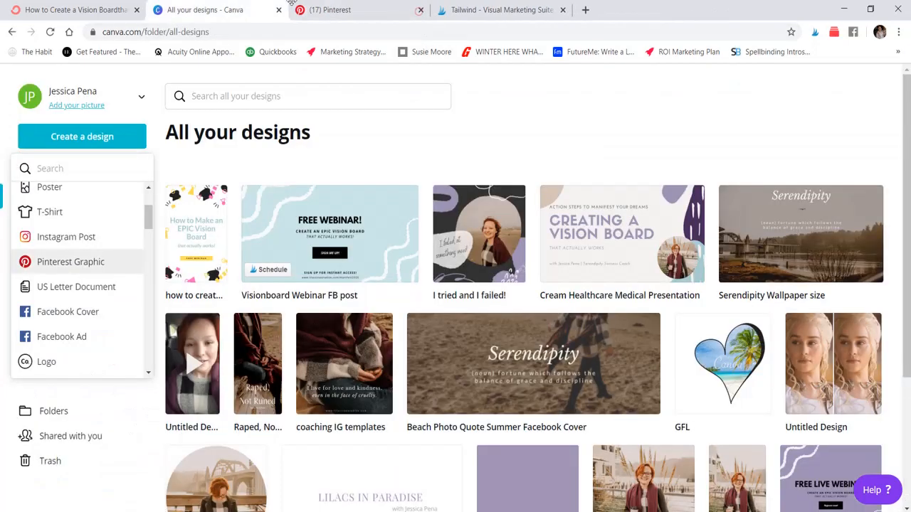
- Open the design "how to create a vision board that actually works!" and check the webinar's sign-up page
left_click(192, 229)
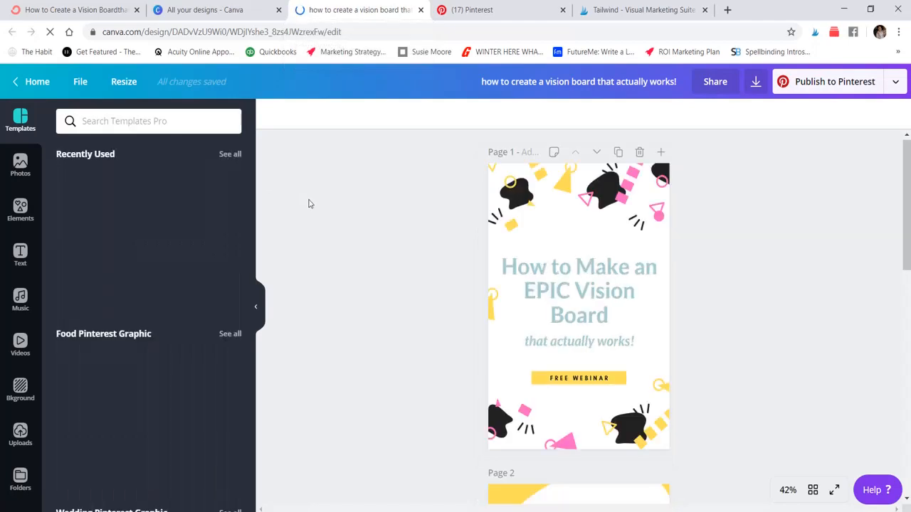
left_click(66, 13)
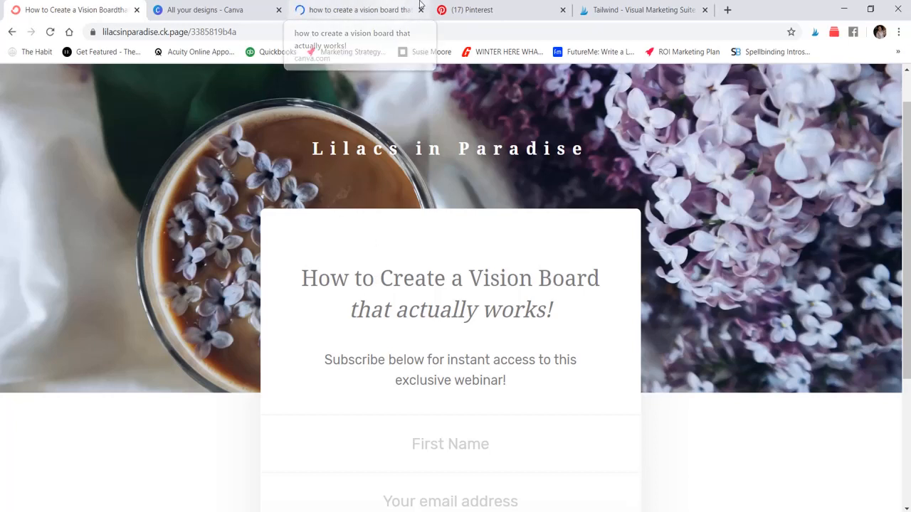
left_click(378, 12)
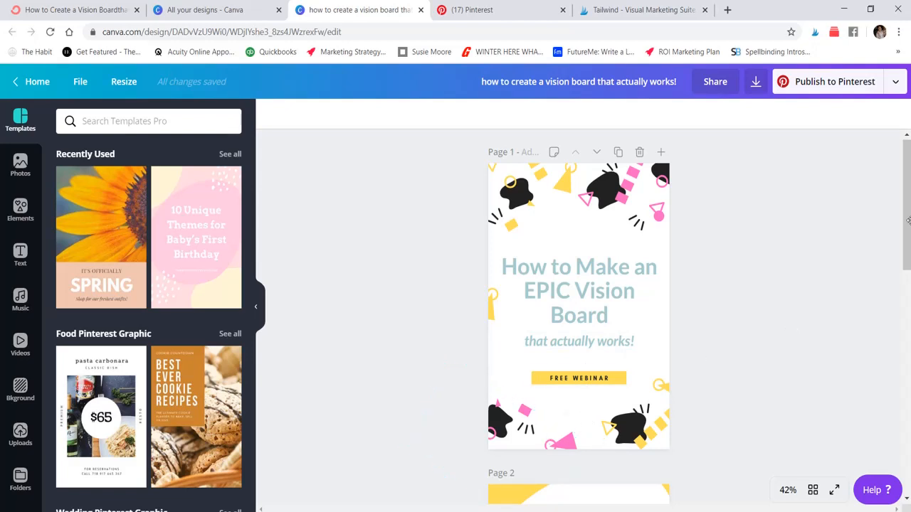
- Download only page 1 of the vision board design as a PNG named "Pin sample" in the Pictures folder
left_click(756, 82)
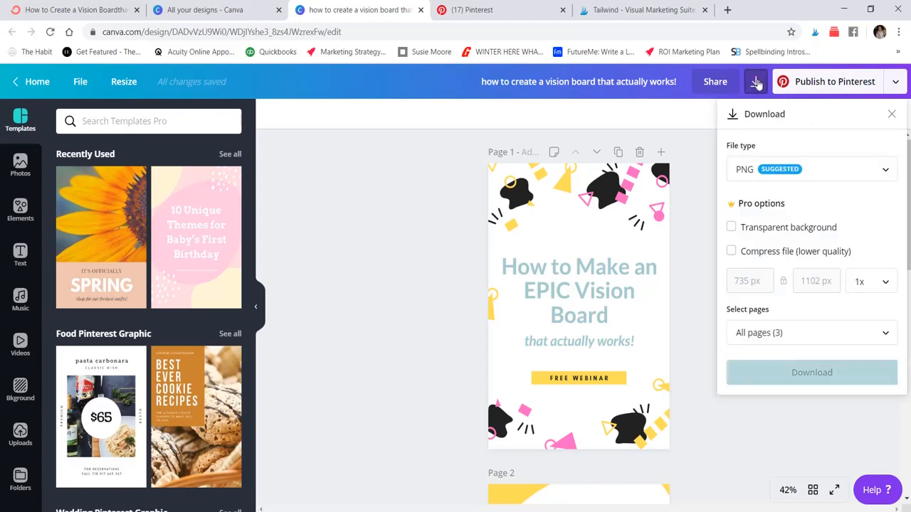
left_click(787, 334)
left_click(882, 177)
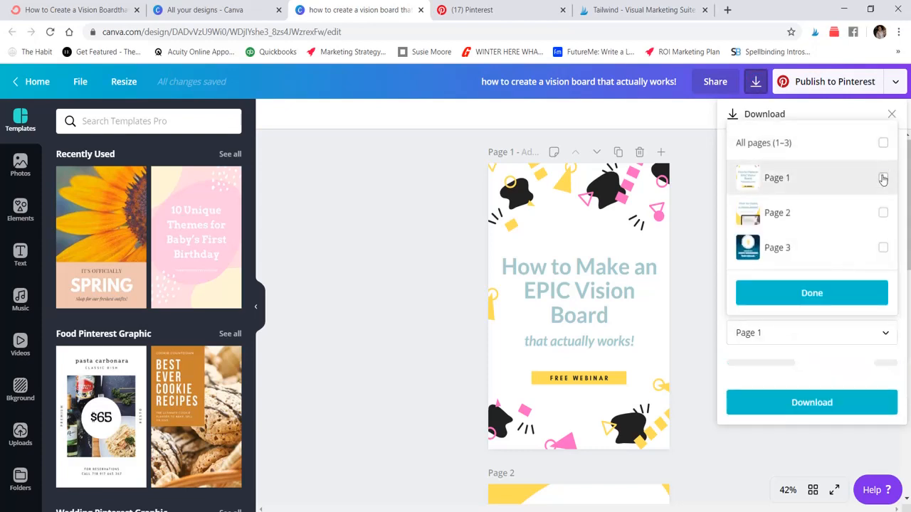
left_click(813, 293)
left_click(806, 374)
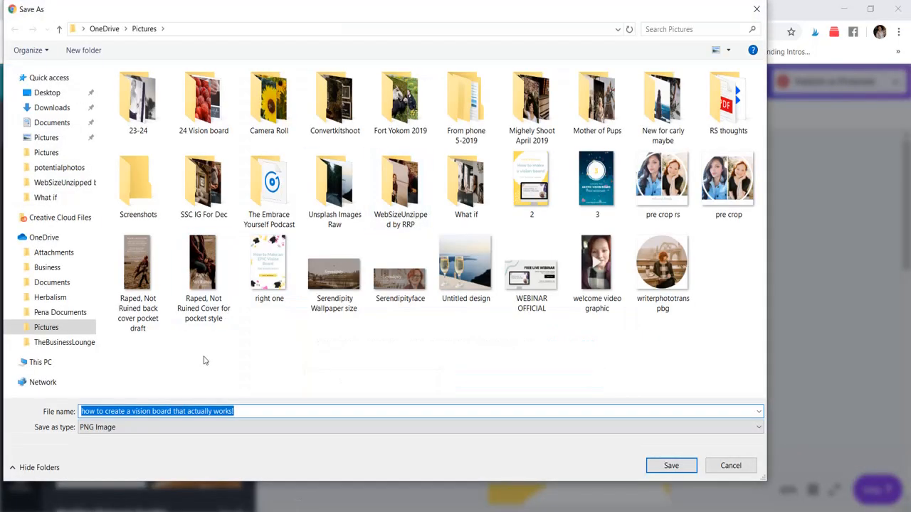
type("Pin sample")
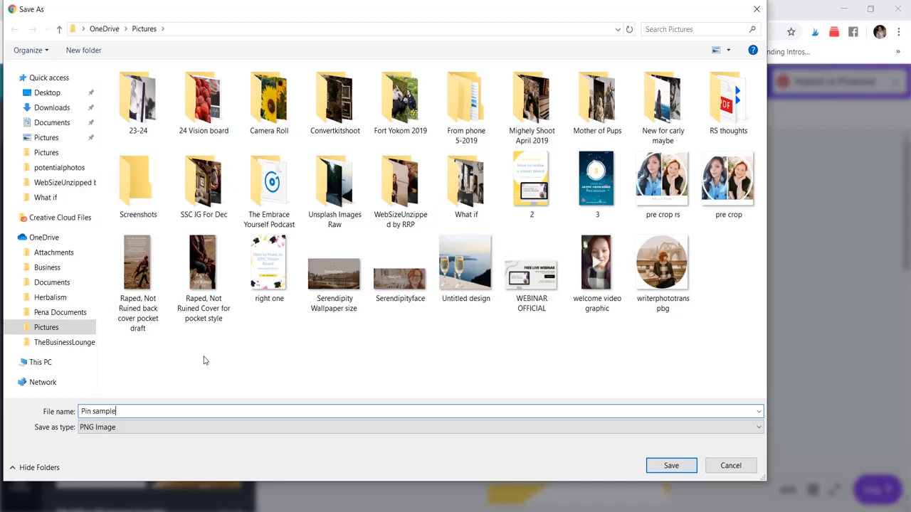
key("Return")
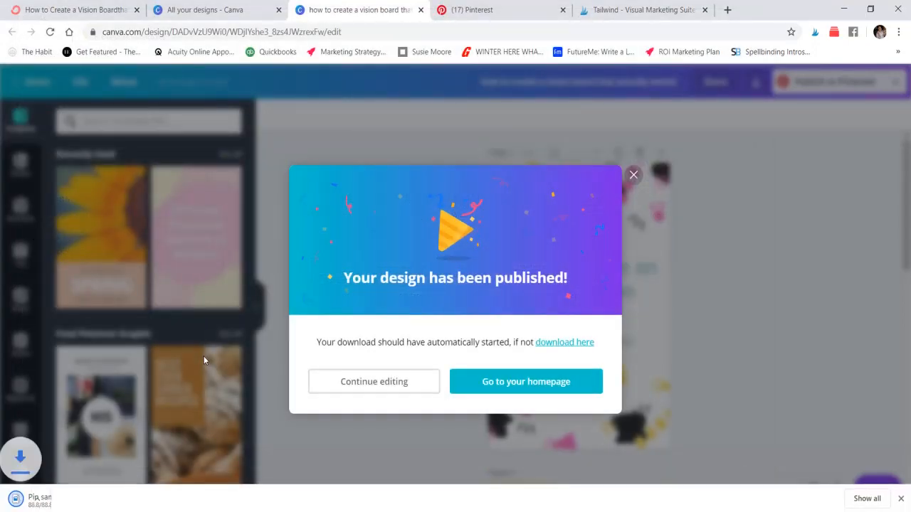
left_click(732, 242)
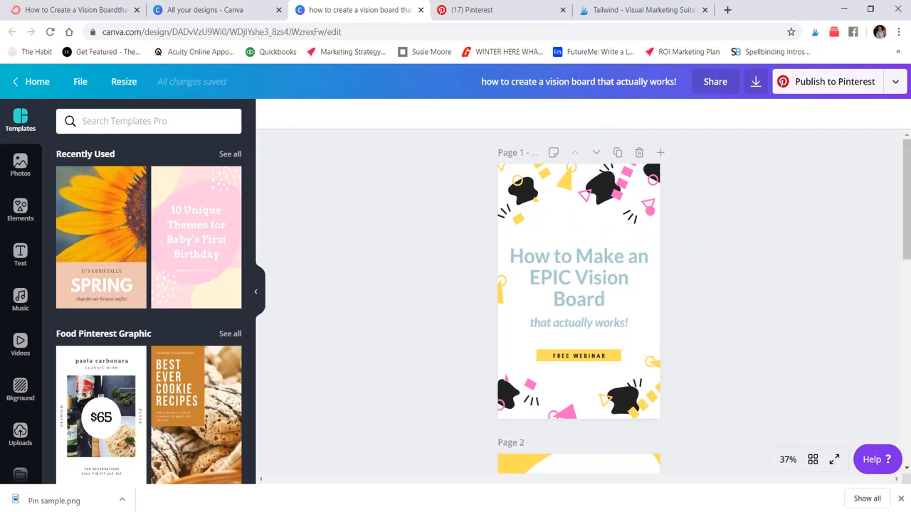
- Look through the three Pinterest graphic pages of the vision board design
scroll(906, 213, "down", 4)
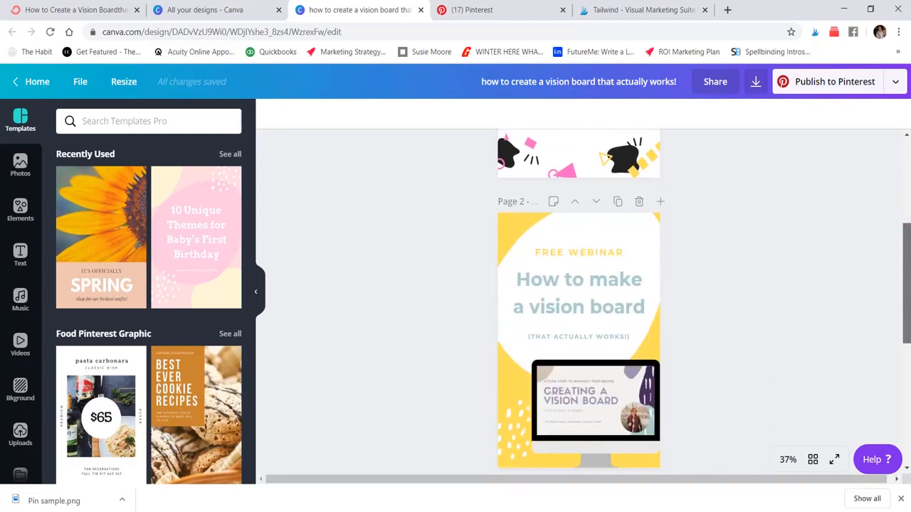
scroll(908, 286, "down", 1)
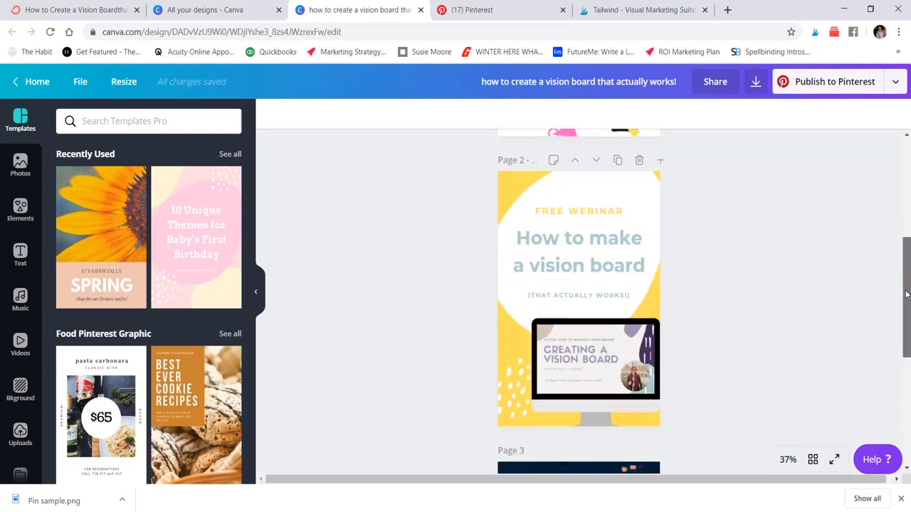
left_click_drag(908, 287, 904, 390)
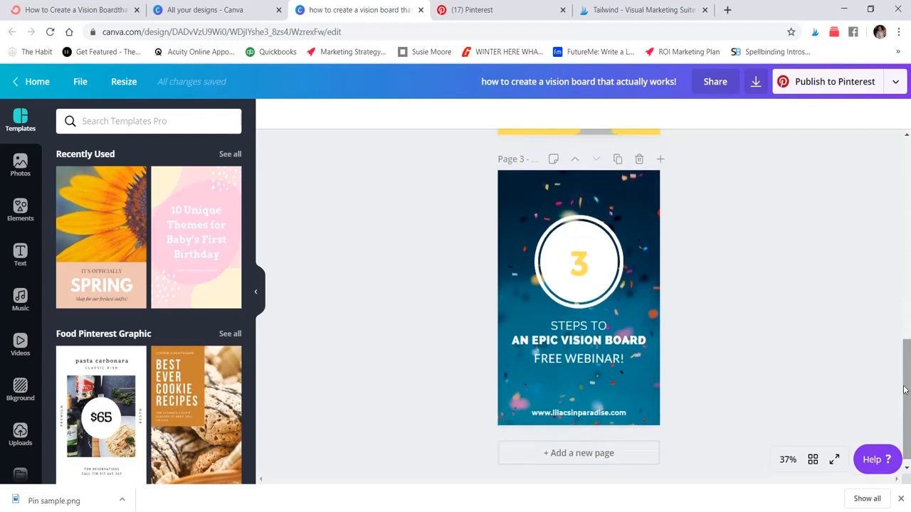
scroll(905, 390, "down", 1)
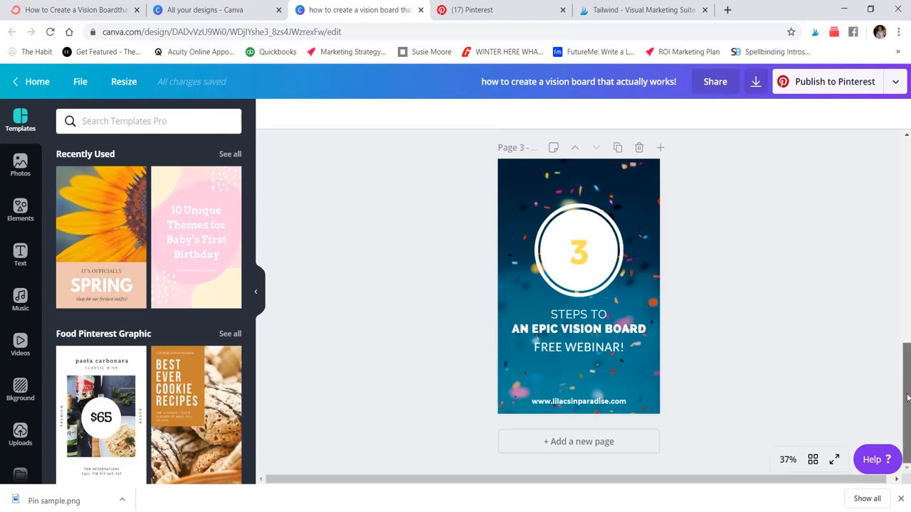
left_click_drag(907, 397, 894, 204)
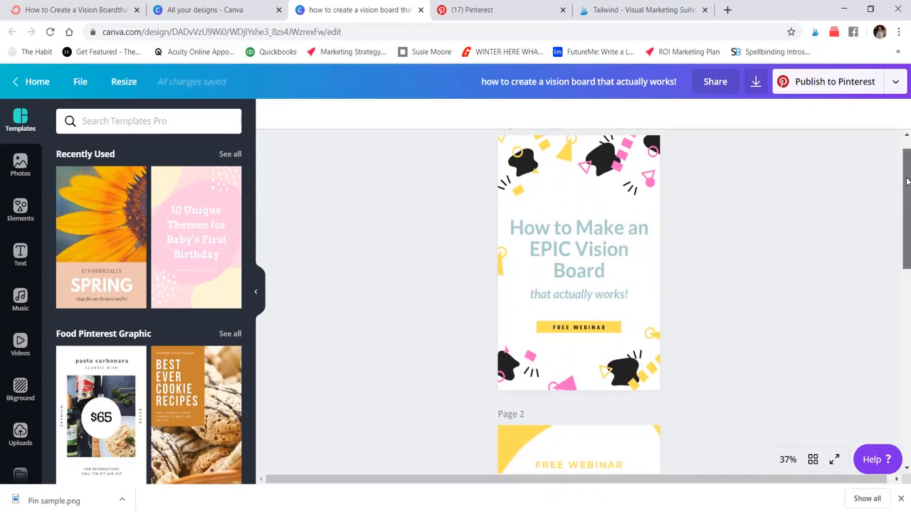
left_click_drag(904, 179, 901, 159)
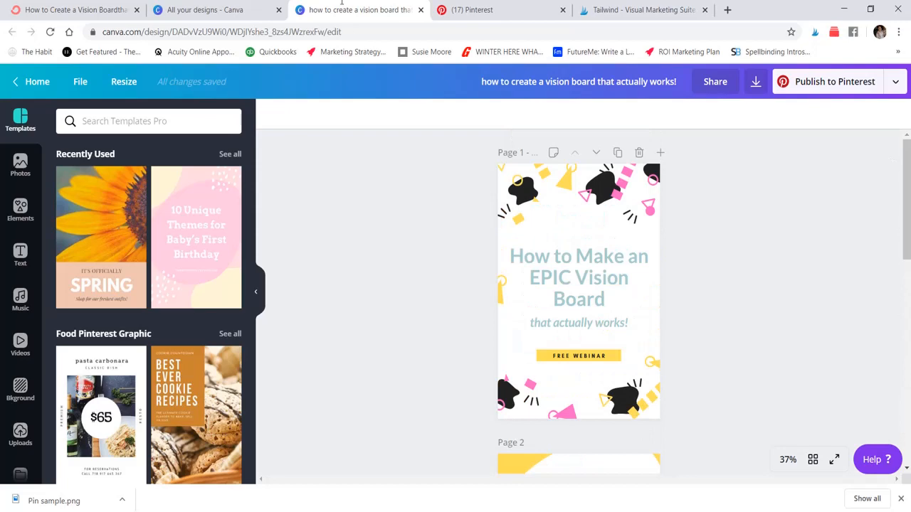
left_click(215, 12)
left_click(317, 13)
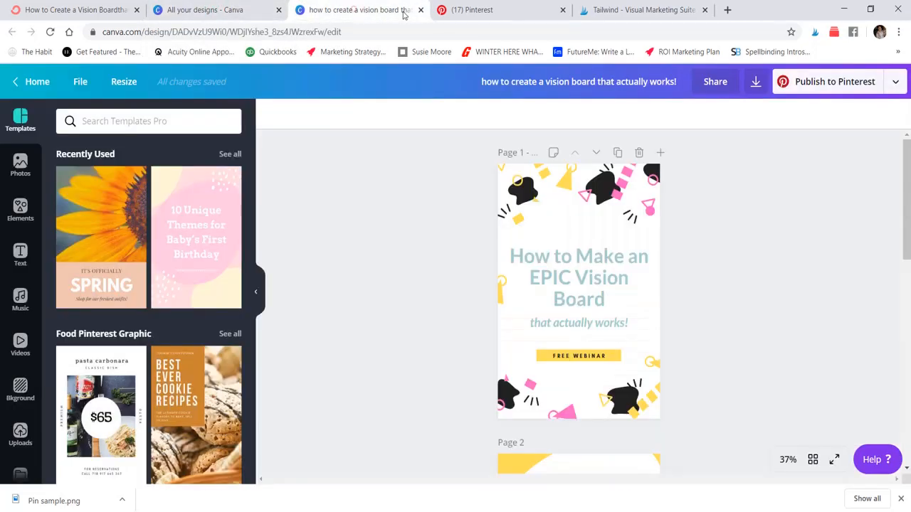
- Close the vision board design, switch to Pinterest and start a new Pin, reloading the Pin builder
left_click(420, 10)
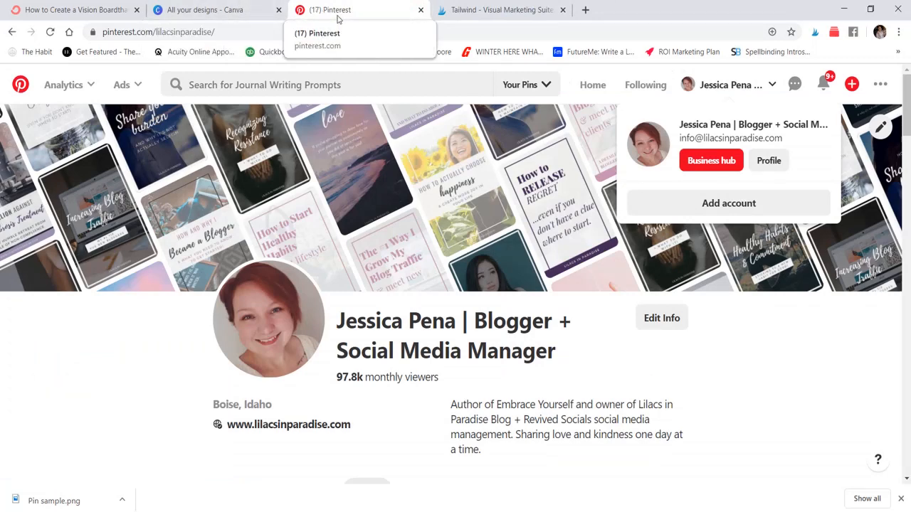
left_click(109, 356)
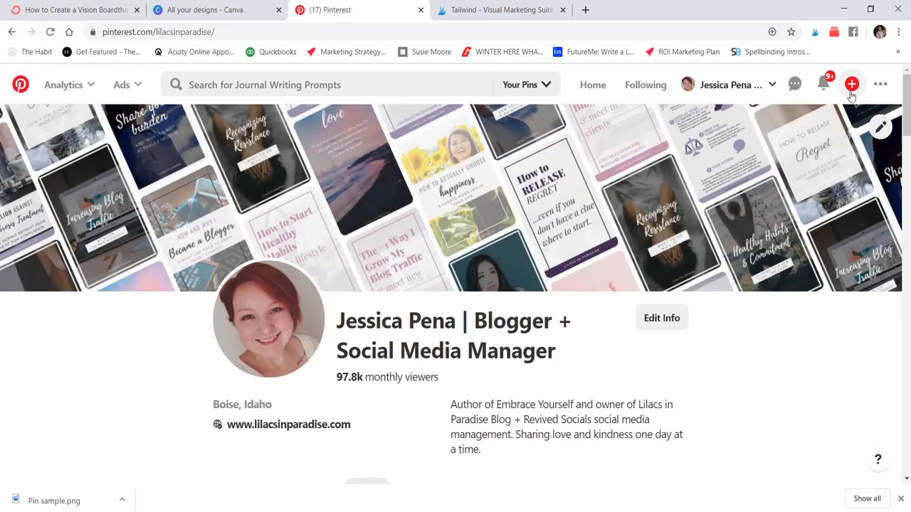
left_click(852, 85)
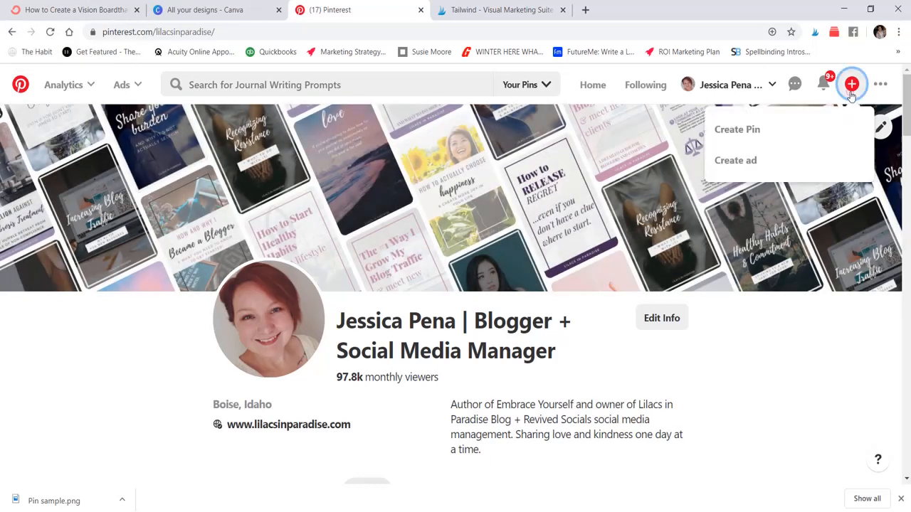
left_click(753, 135)
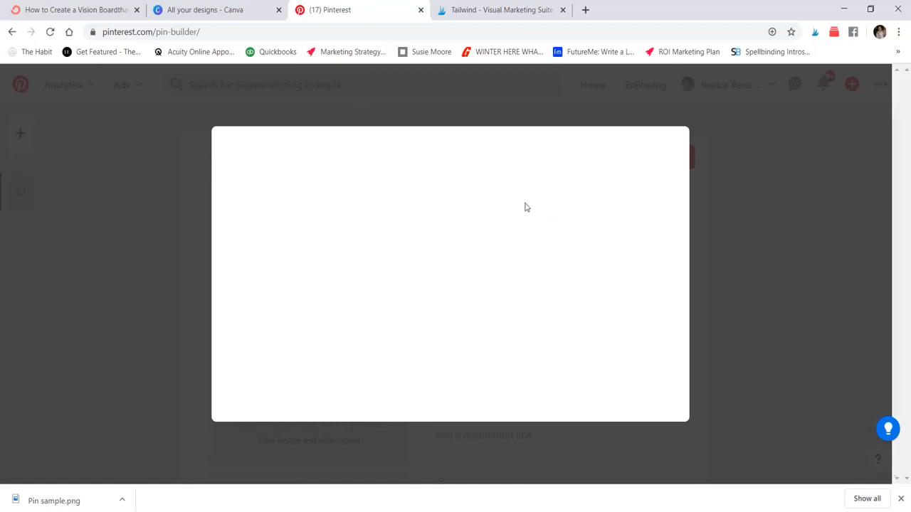
left_click(50, 31)
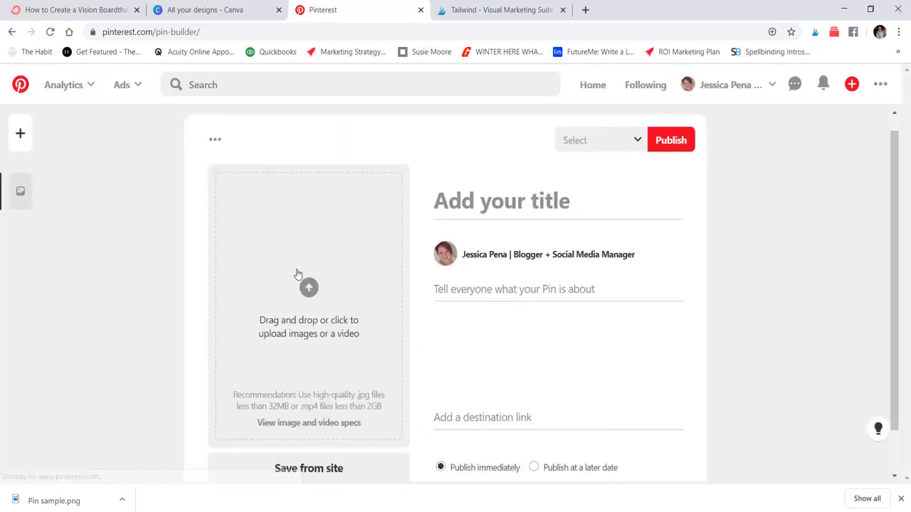
- Try to add the downloaded file "Pin sample.png" to the new Pin, and return to the Pin builder
left_click_drag(39, 501, 330, 301)
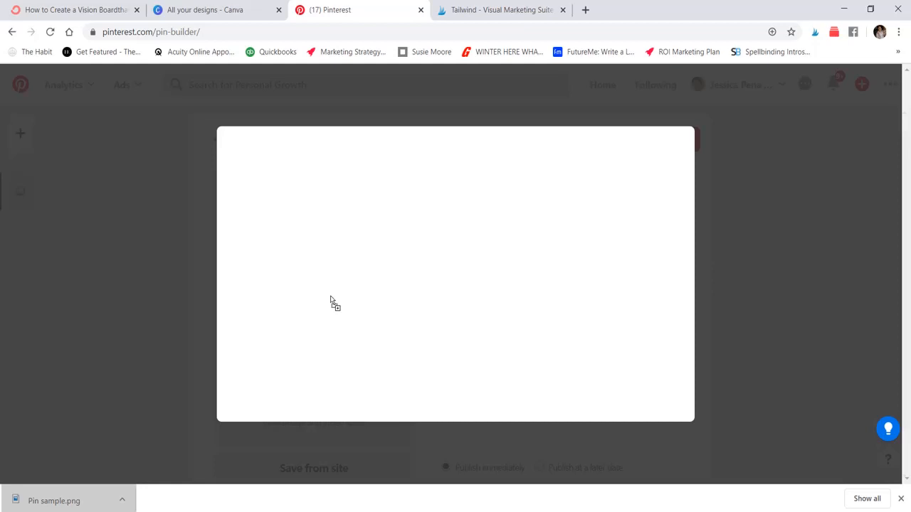
left_click_drag(331, 301, 307, 255)
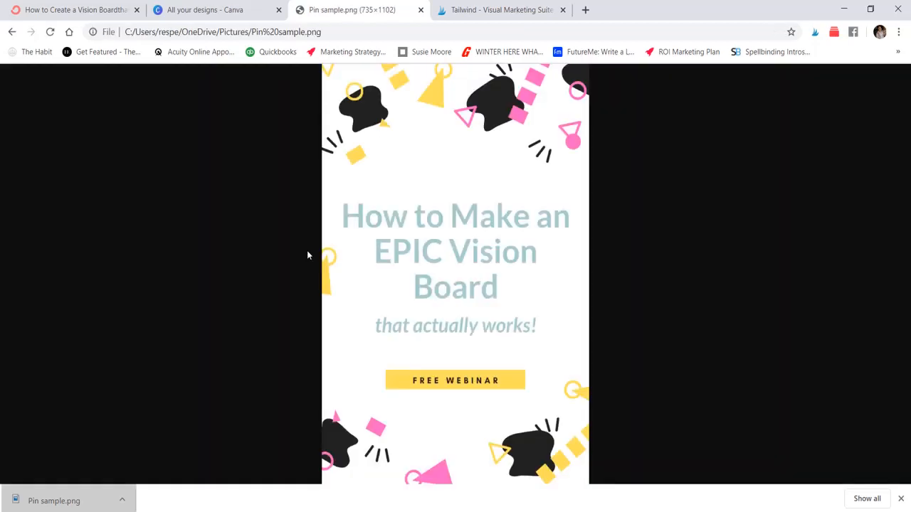
left_click(12, 32)
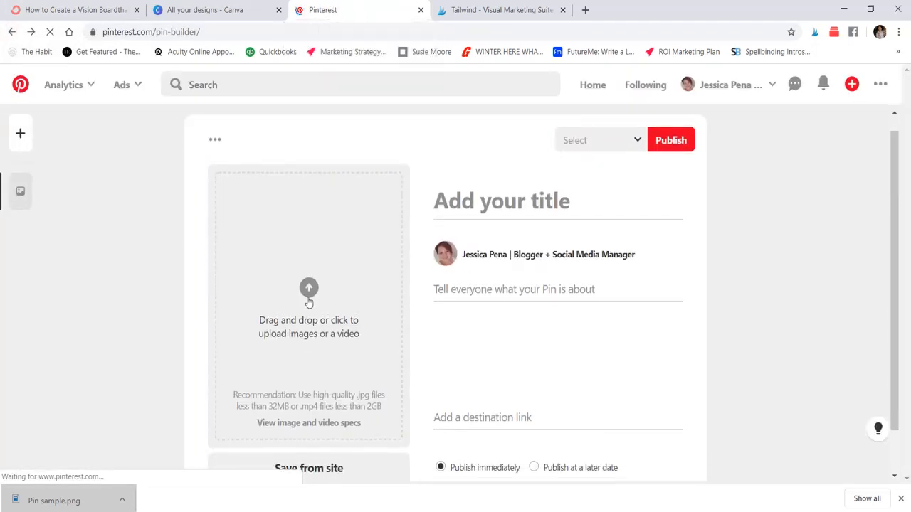
- Upload the yellow "How to make a vision board" image "2" from the Pictures folder to the Pin and dismiss the feature tour
left_click(308, 291)
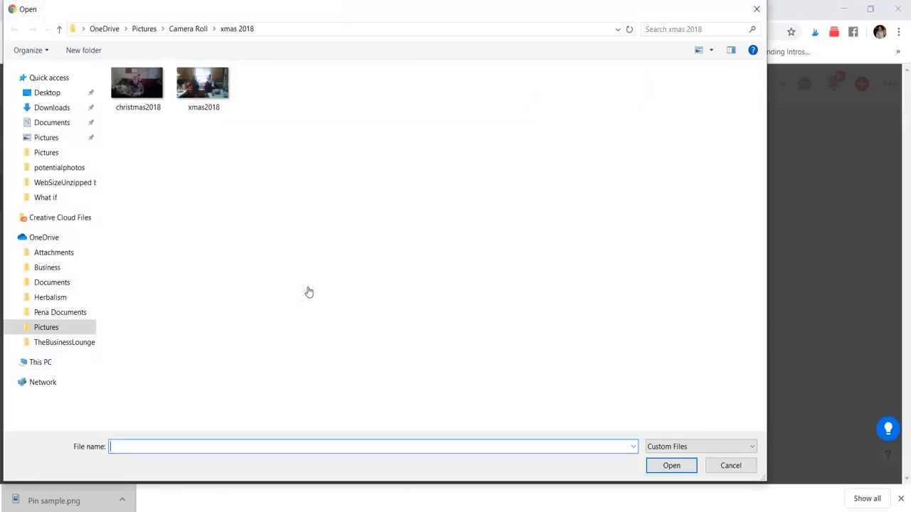
left_click(43, 328)
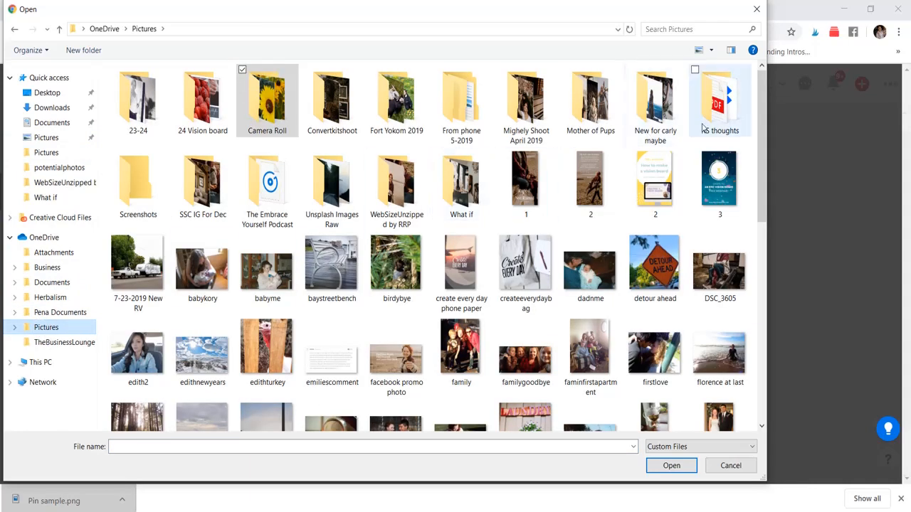
left_click(641, 171)
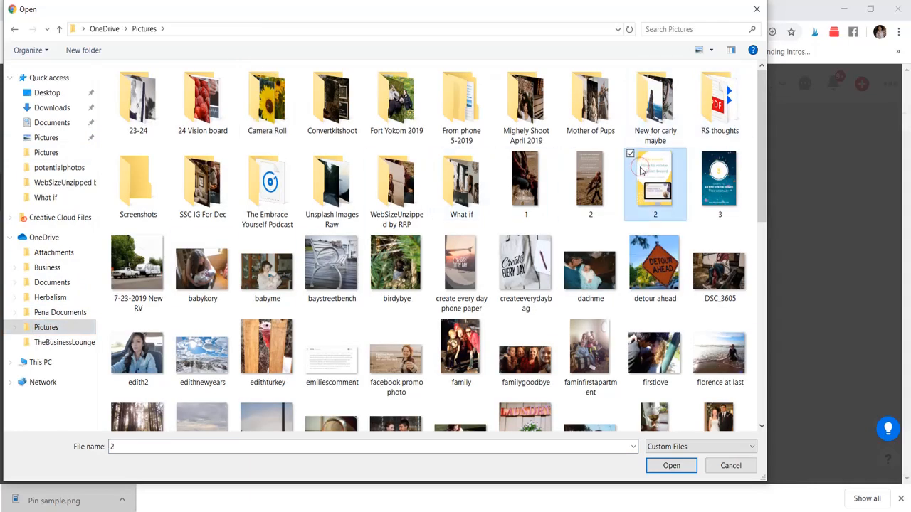
double_click(656, 181)
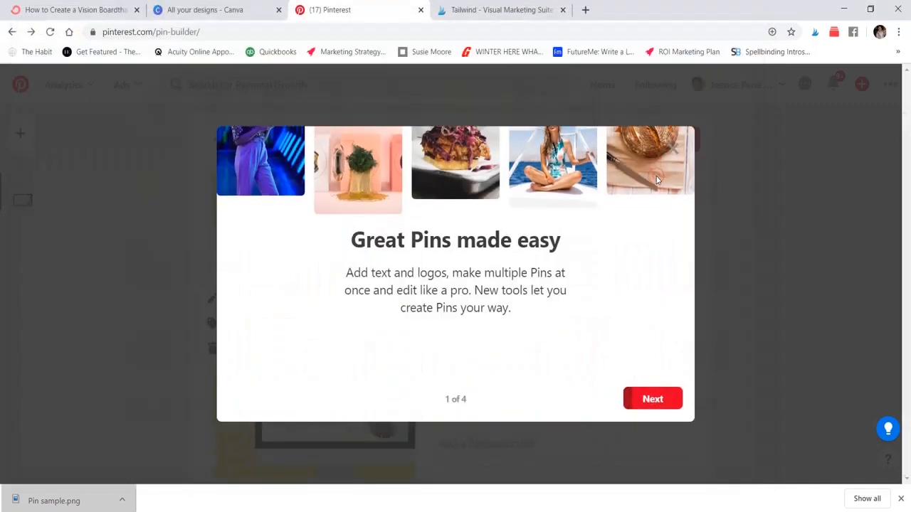
left_click(657, 402)
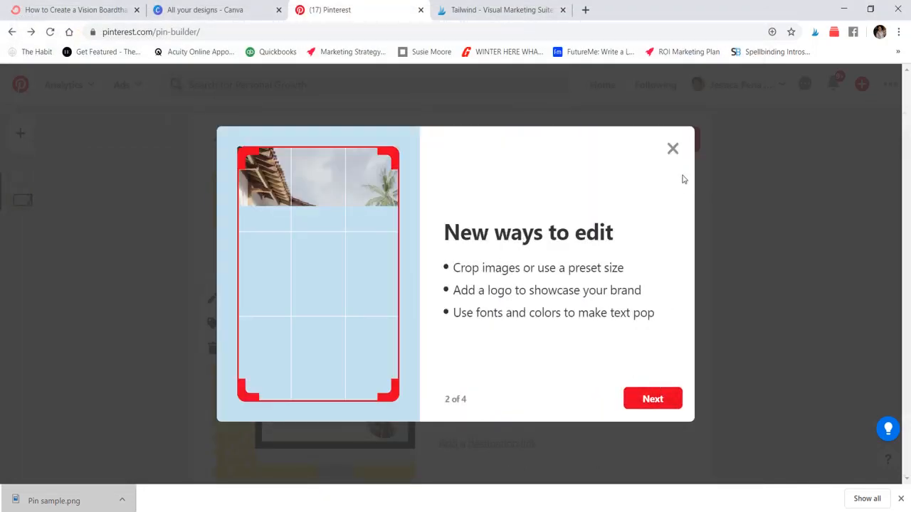
left_click(673, 148)
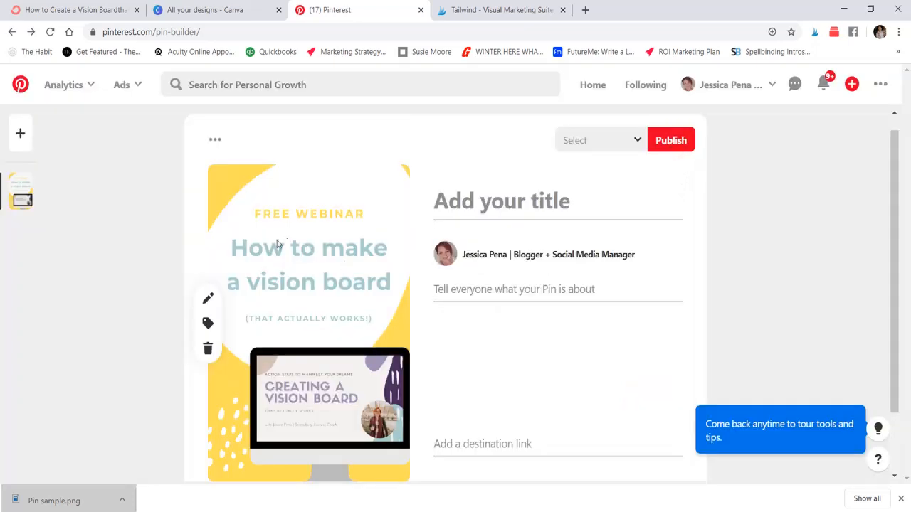
- Give the Pin the title "How to Make a Vision Board"
left_click(487, 205)
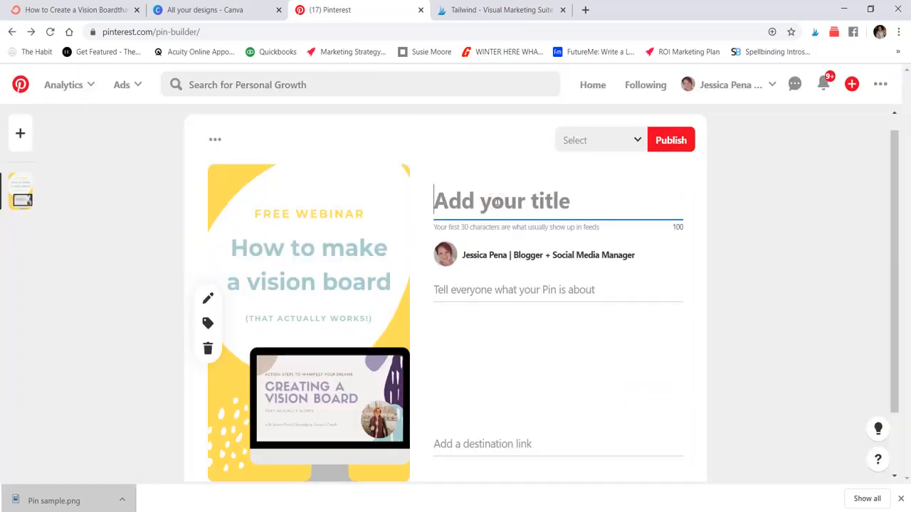
type("How to Make")
type("a Vision Board")
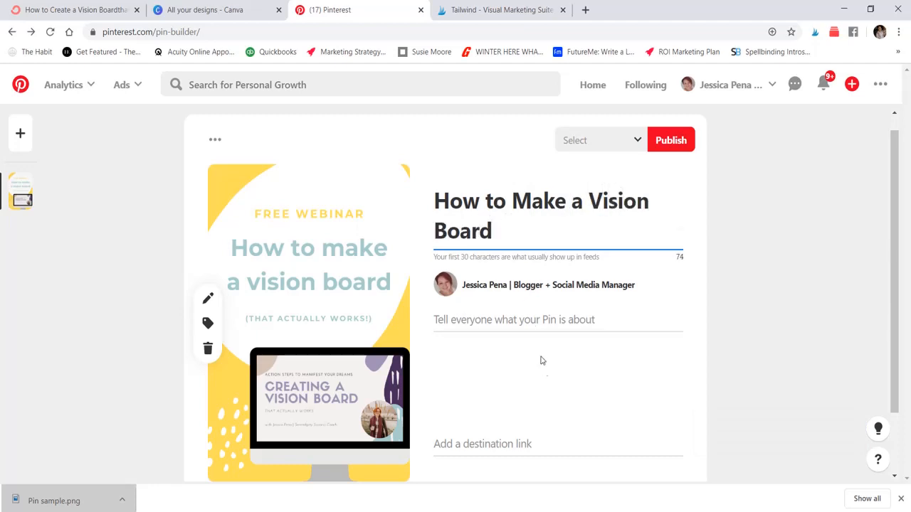
- Begin the Pin description with "Create a vision board that actually works! What makes vision boards so effective?"
left_click(528, 321)
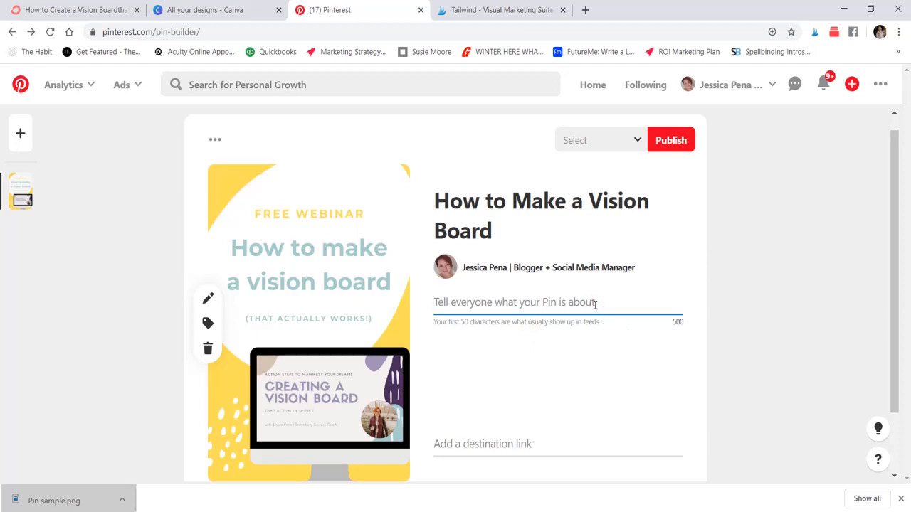
type("Hi")
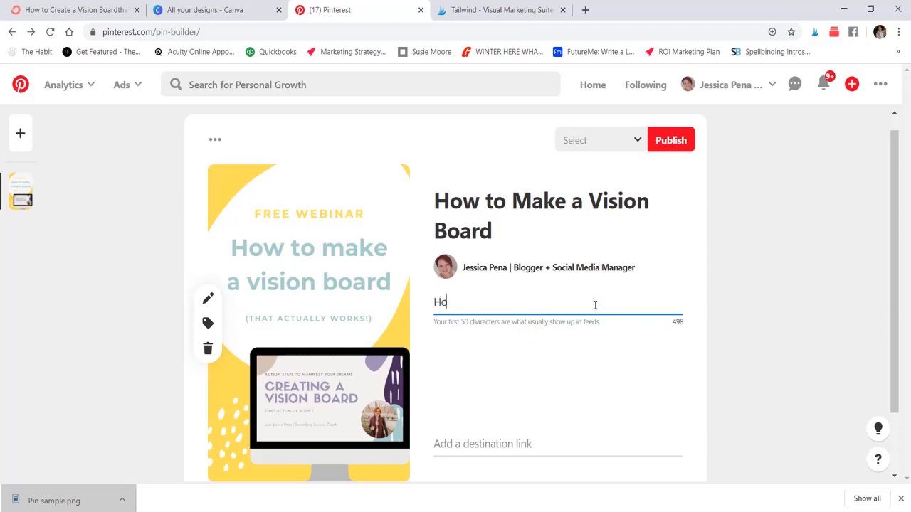
key("BackSpace")
key("BackSpace")
type("Create a vision board that actu")
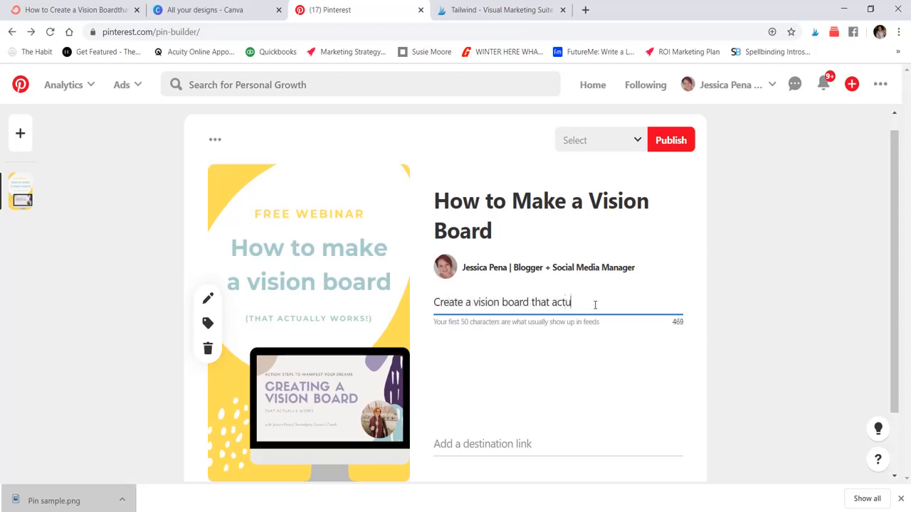
type("ally works! What makes vision bo")
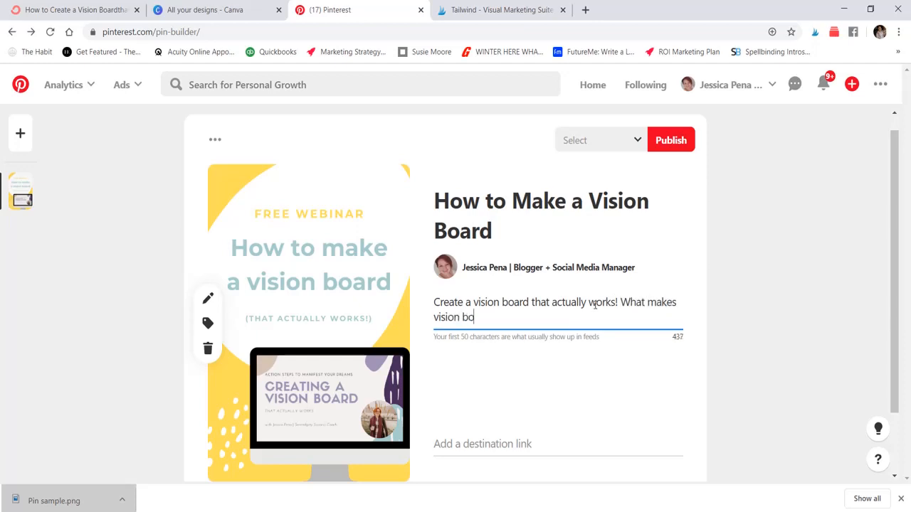
type("ards so p")
key("BackSpace")
type("effective? ")
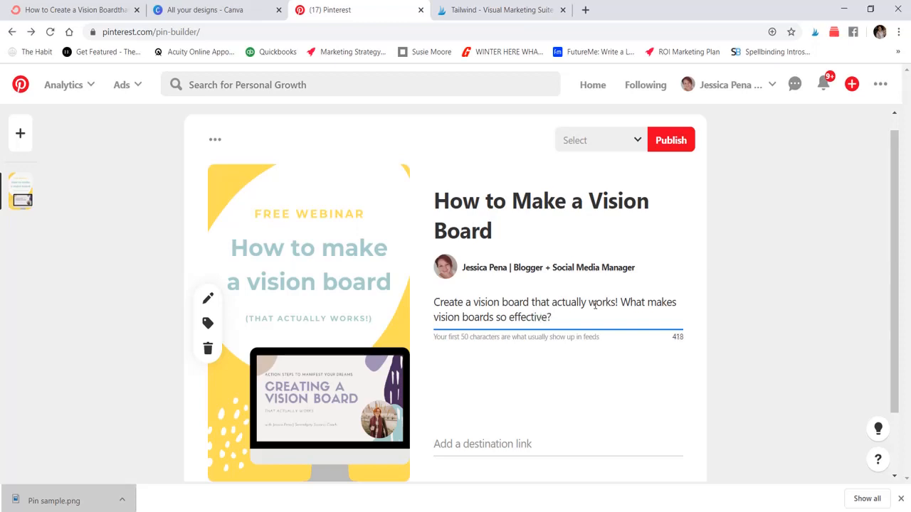
- Complete the Pin description with the sentence "Learn how to make a vision board."
type("Learnhow t")
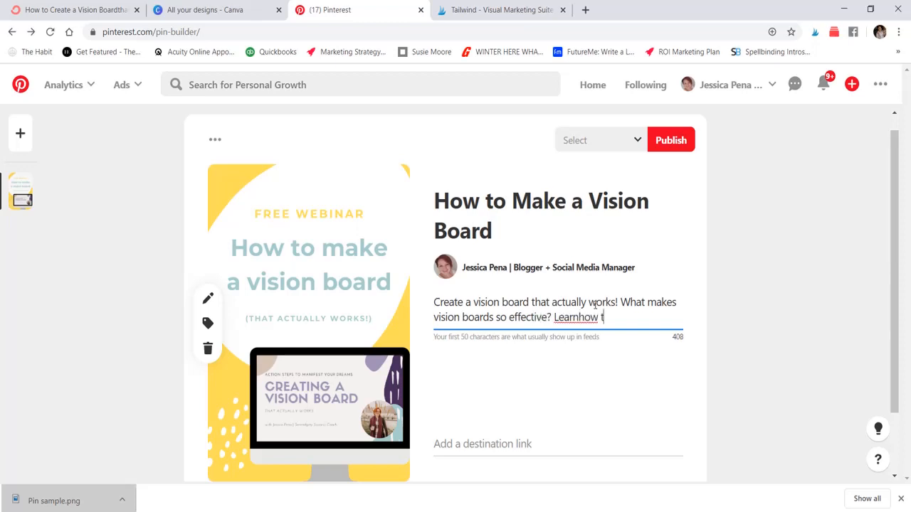
key("BackSpace")
key("BackSpace")
key("BackSpace")
key("BackSpace")
type("how to make a ")
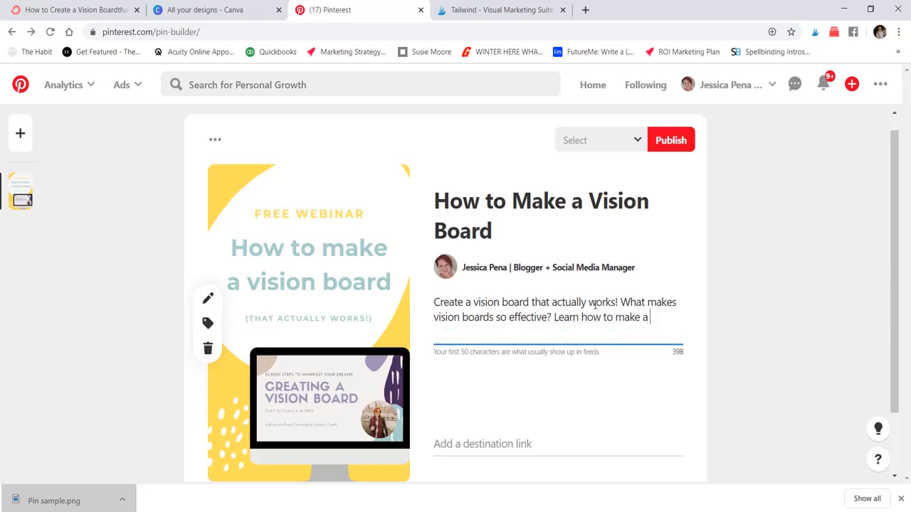
type("vision board.")
left_click(107, 9)
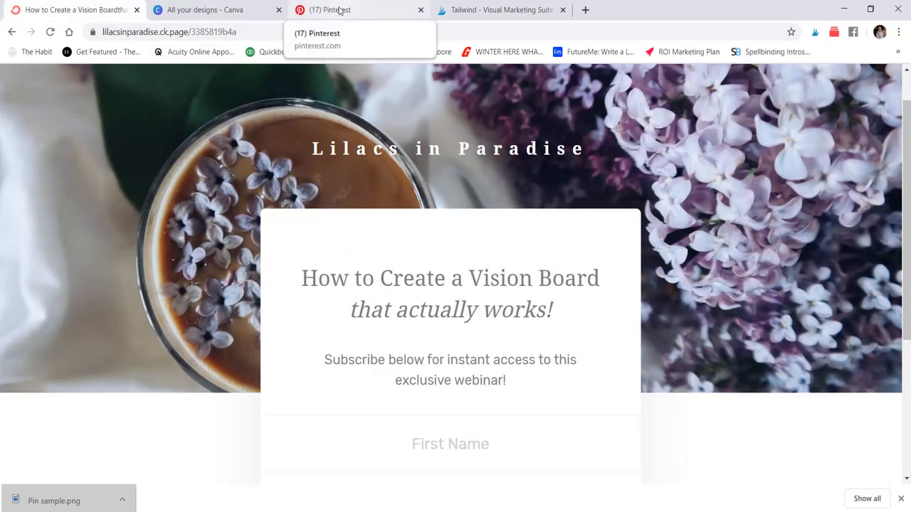
left_click(179, 34)
key("ctrl+c")
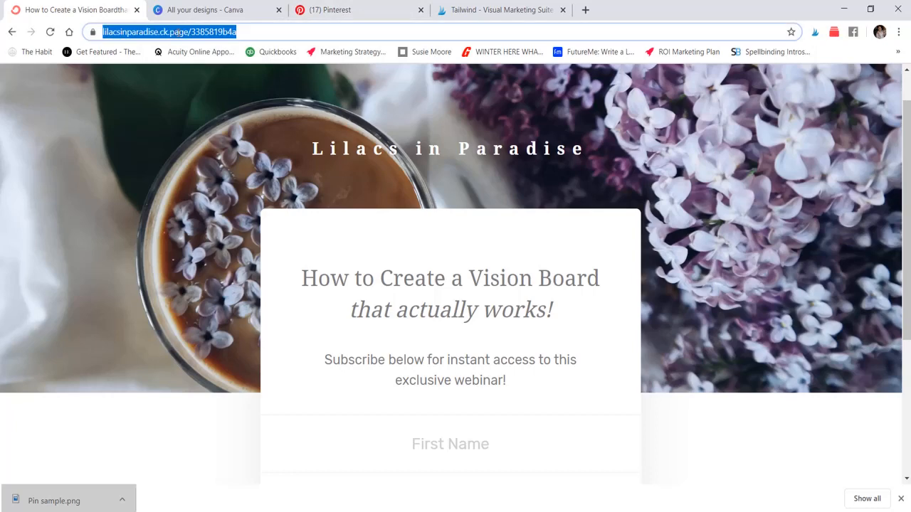
left_click(371, 8)
left_click(489, 442)
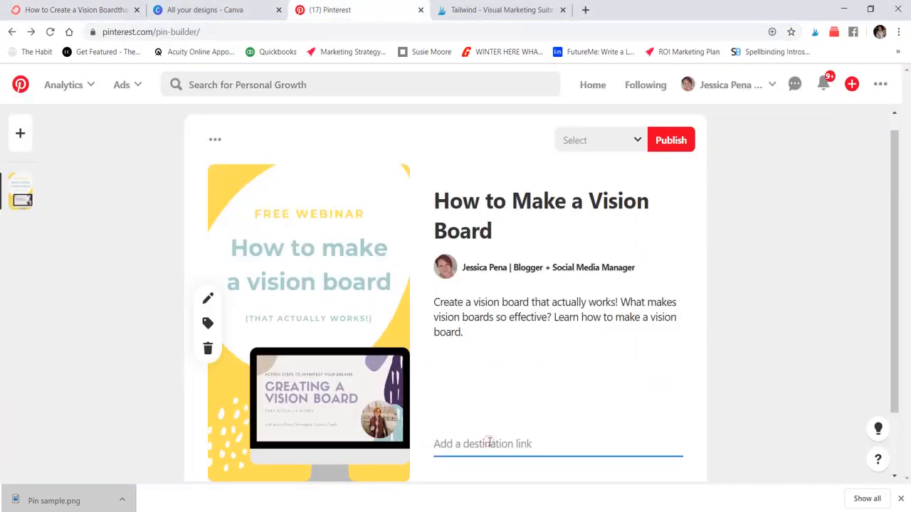
key("ctrl+v")
left_click(483, 413)
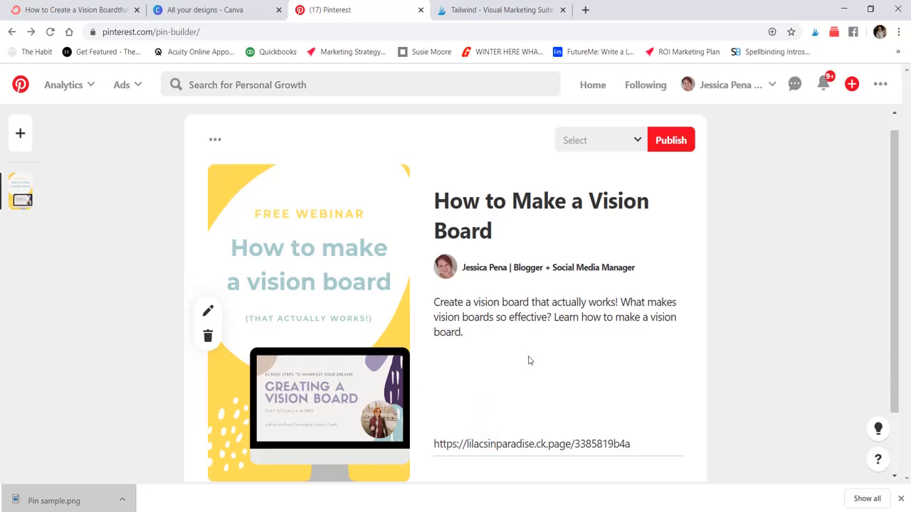
- Publish the Pin immediately to the personal "Lilacs in Paradise | Lifestyle of Love" board and dismiss the offer to promote it
scroll(530, 355, "down", 1)
scroll(529, 356, "down", 2)
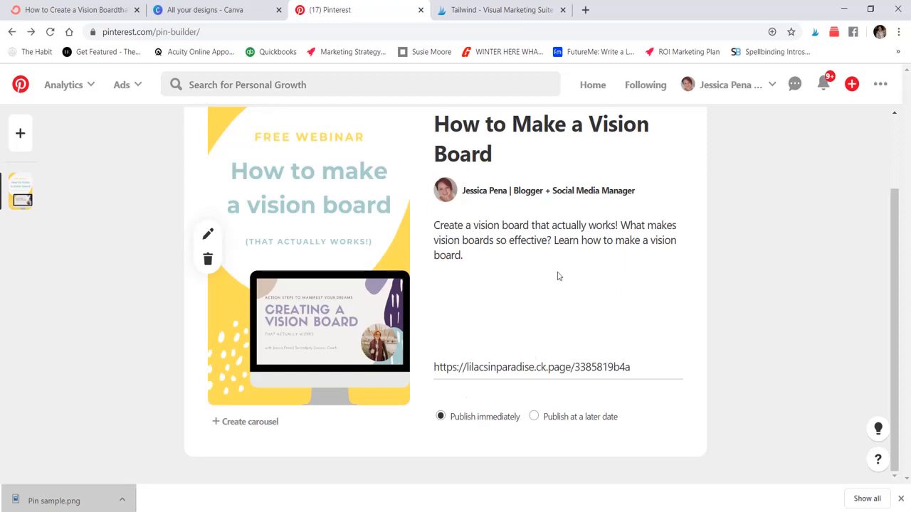
scroll(558, 275, "up", 1)
scroll(558, 275, "up", 3)
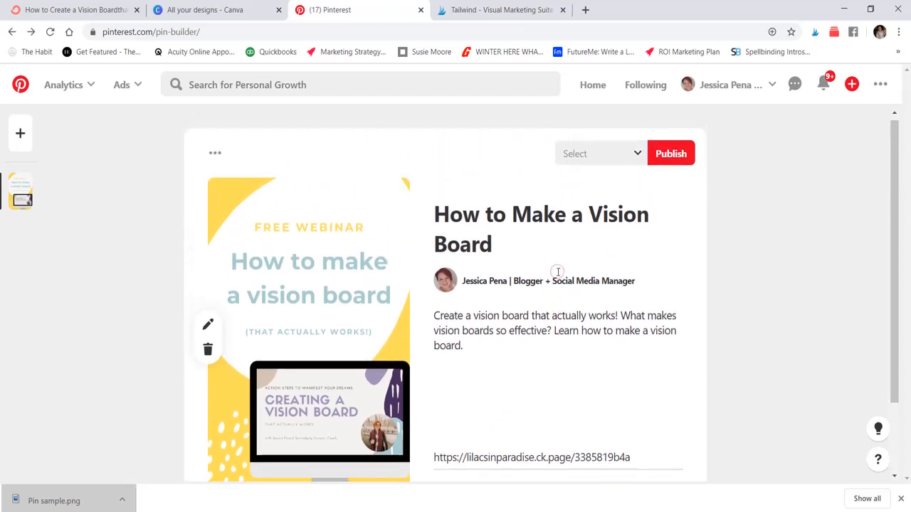
left_click(584, 160)
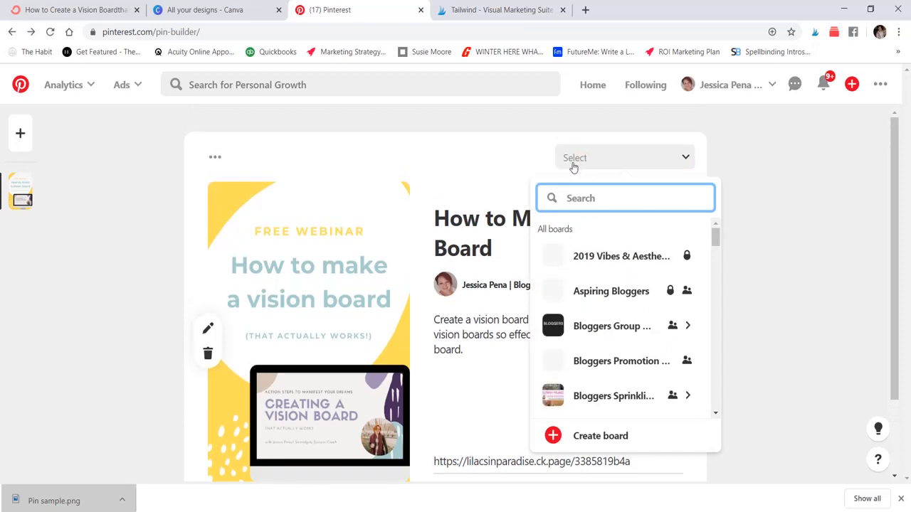
scroll(716, 238, "down", 8)
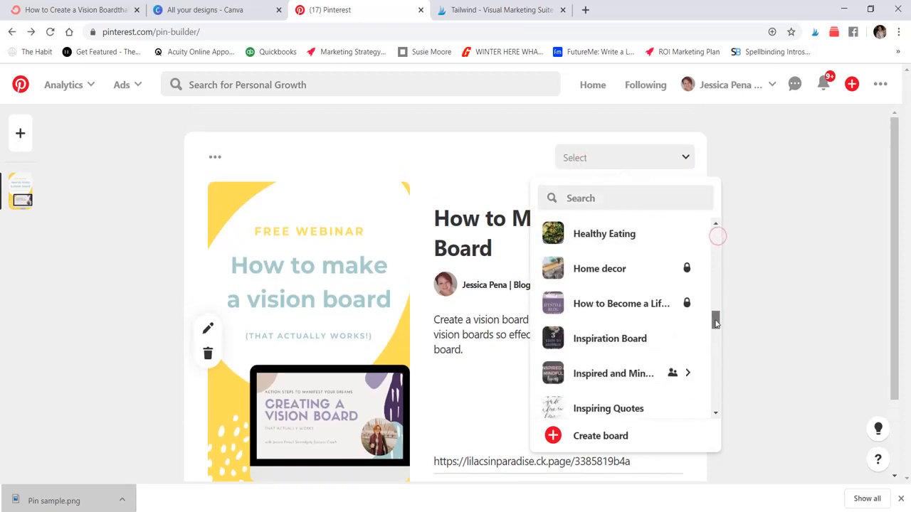
scroll(714, 335, "down", 2)
mouse_move(638, 289)
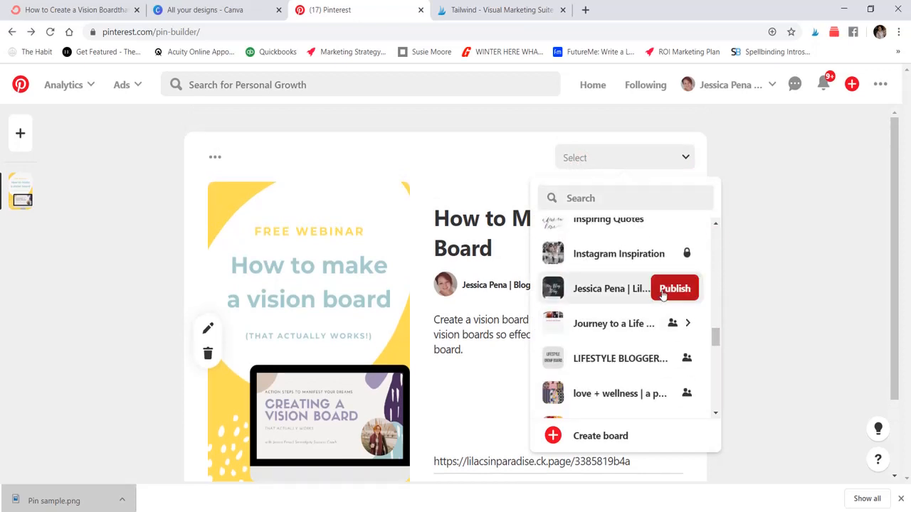
left_click(667, 294)
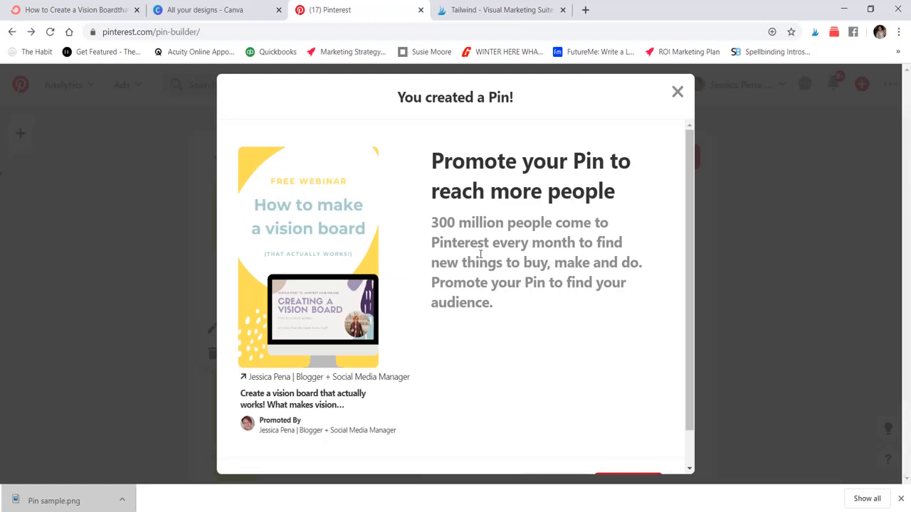
left_click(677, 92)
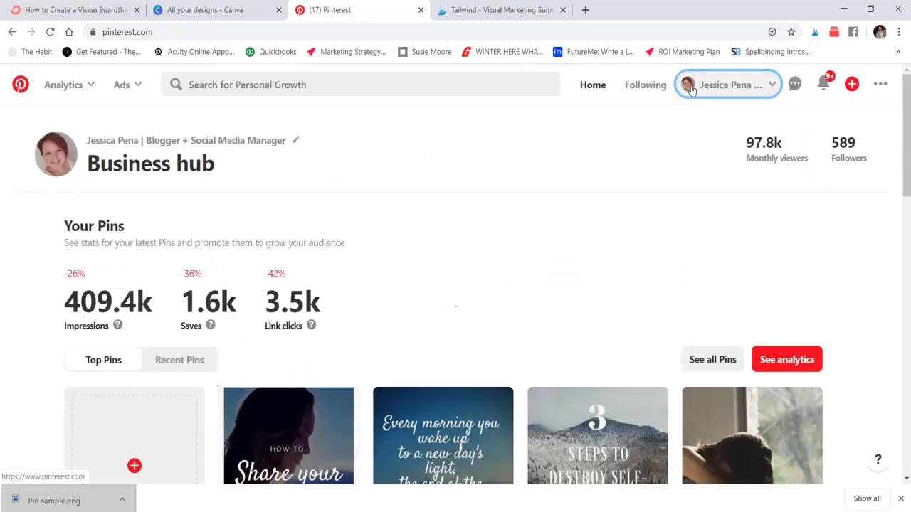
- Open the profile's boards and view the Pins on the "Lilacs in Paradise | Lifestyle of Love" board
left_click(691, 87)
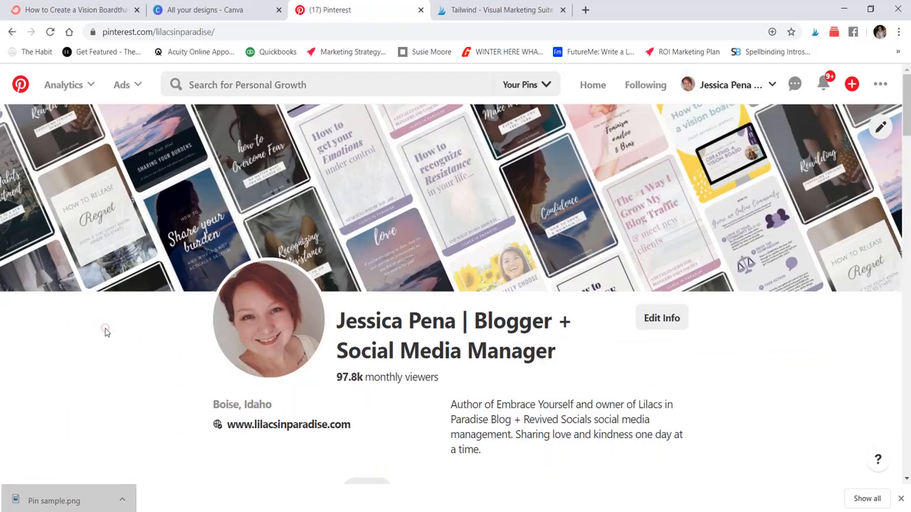
scroll(106, 333, "down", 5)
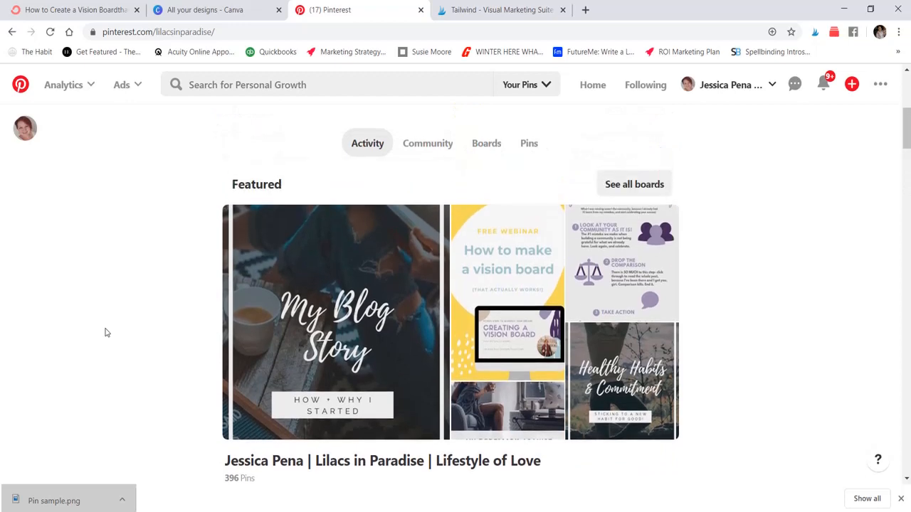
left_click(481, 169)
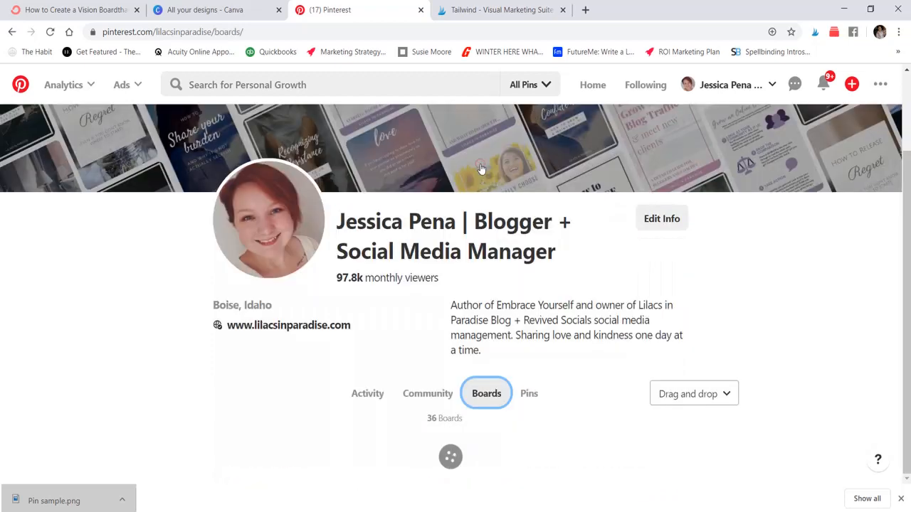
scroll(89, 279, "down", 2)
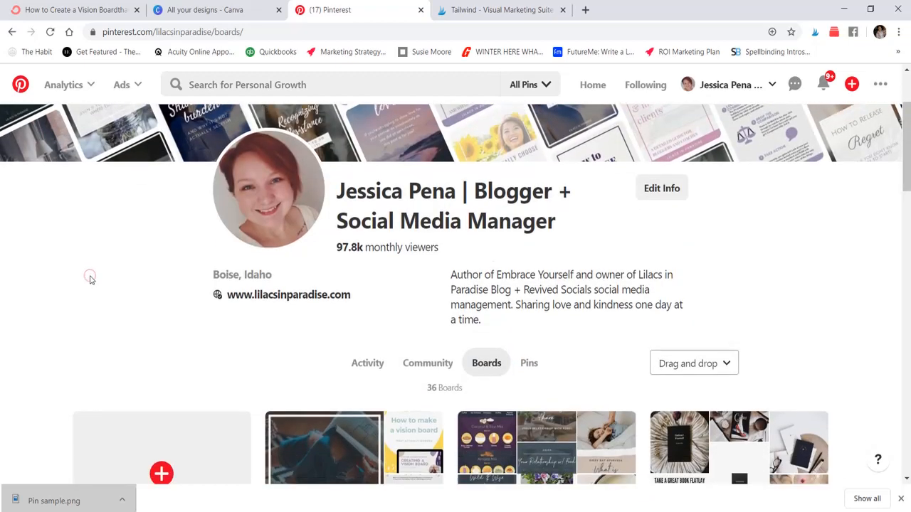
scroll(89, 278, "down", 2)
left_click(340, 294)
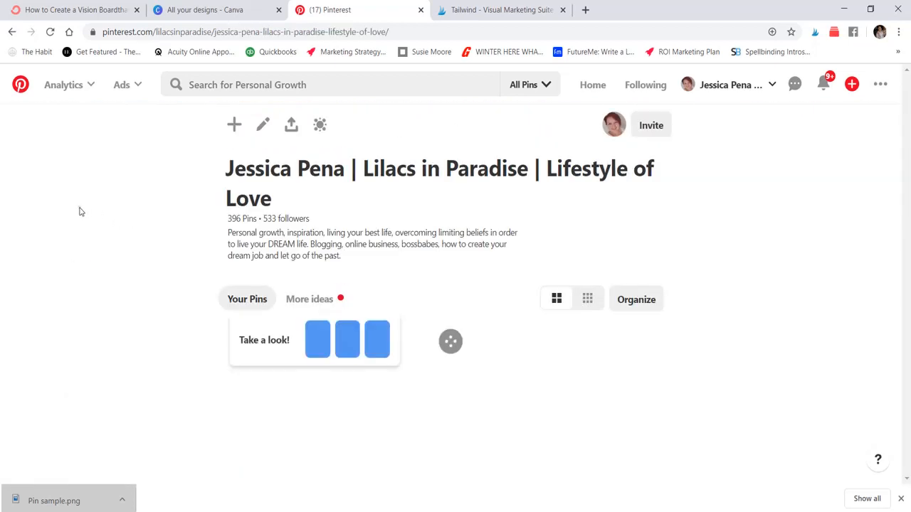
scroll(80, 212, "down", 2)
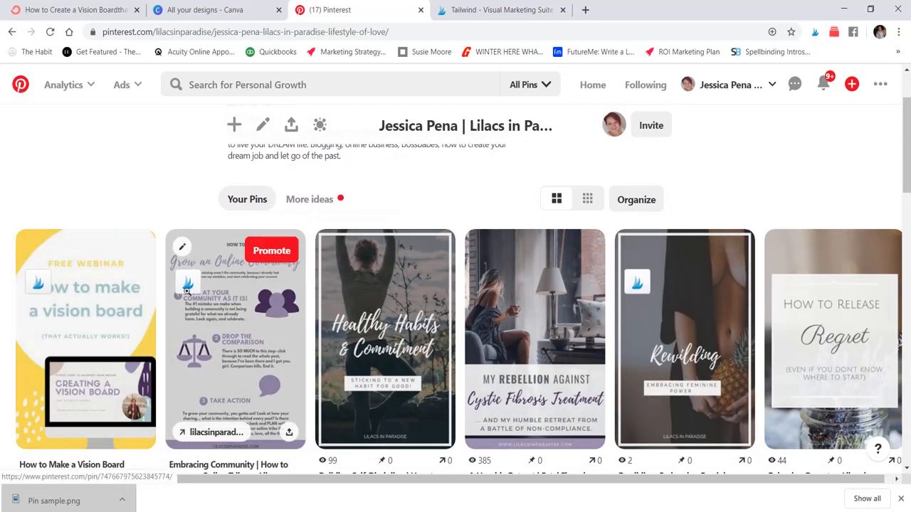
- Open the "How to Make a Vision Board" Pin, follow its link to the webinar signup page, and return to the Pin
left_click(73, 331)
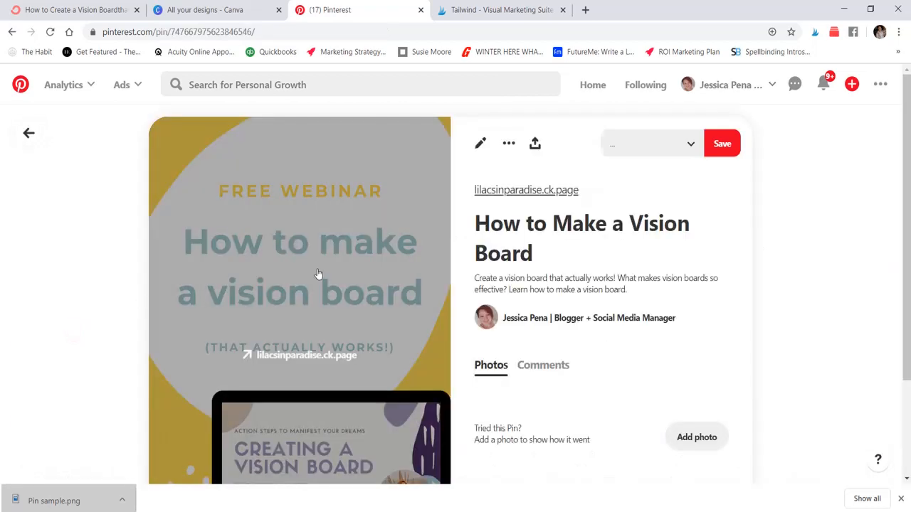
left_click(318, 274)
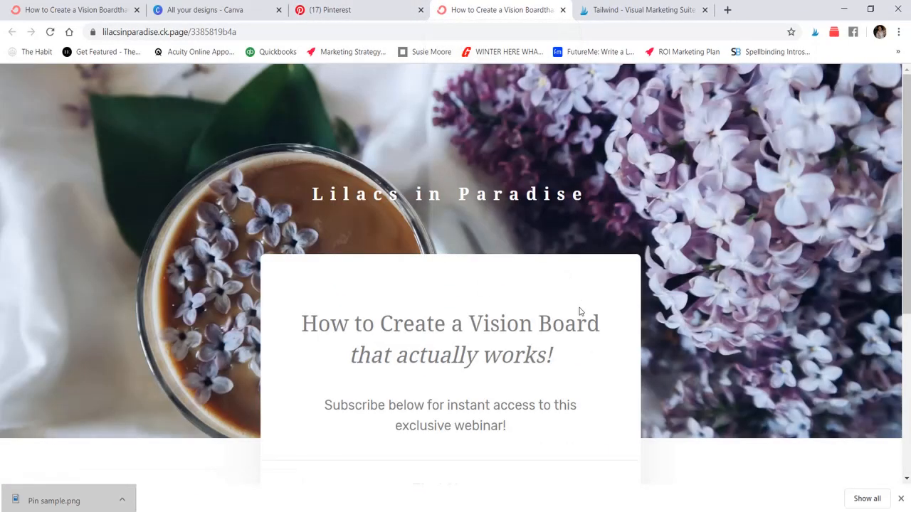
key("ctrl+shift+Tab")
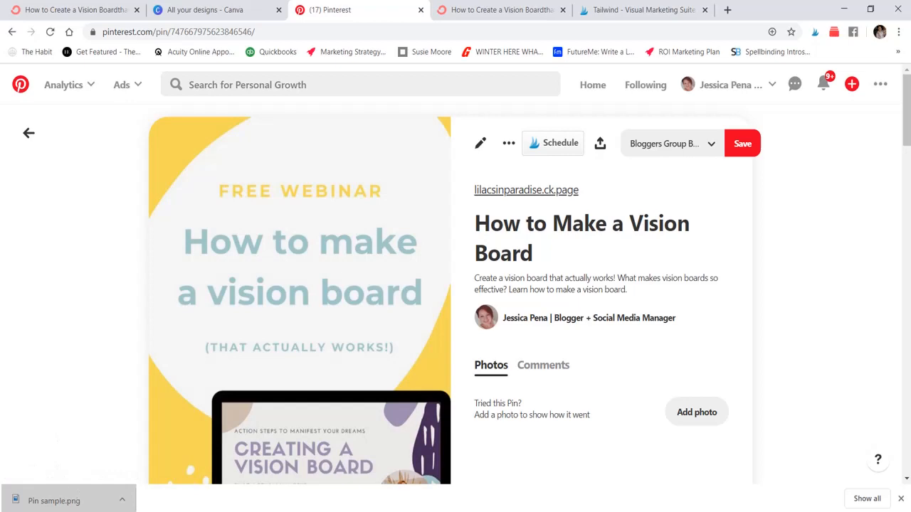
- Switch to the Squarespace window, look through the "Grace is the New #Goals" blog post, and return to the Pin on Pinterest
mouse_move(67, 511)
left_click(317, 482)
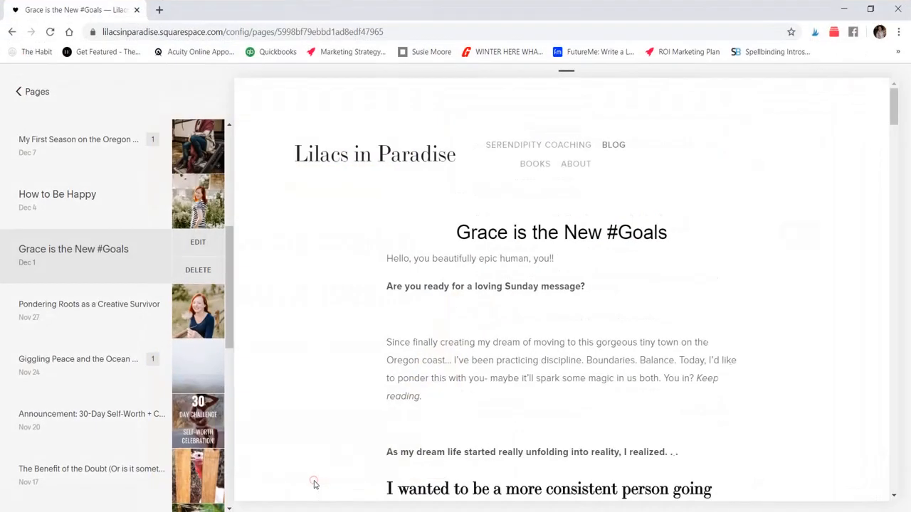
left_click_drag(893, 112, 889, 143)
mouse_move(557, 253)
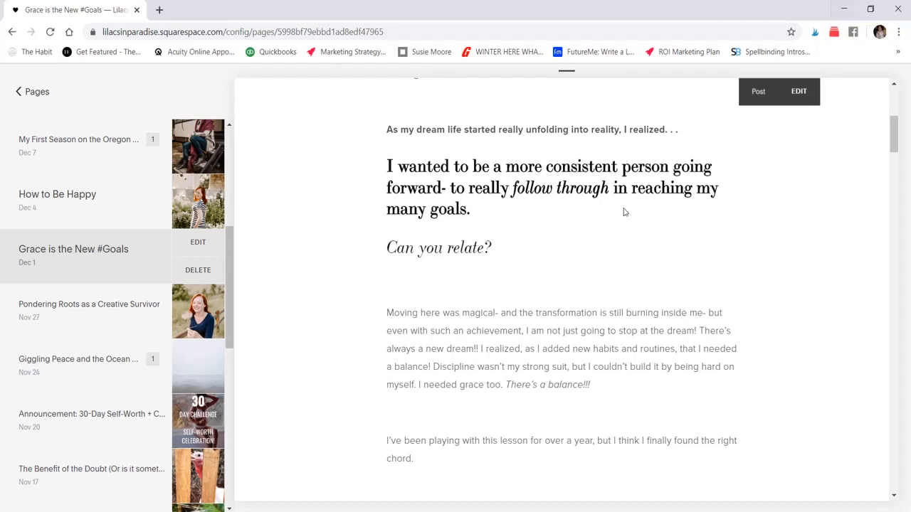
left_click(839, 9)
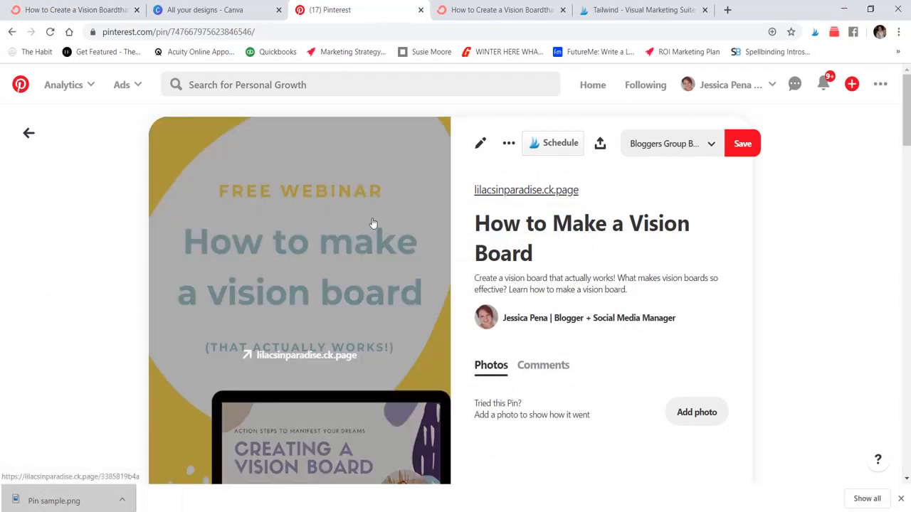